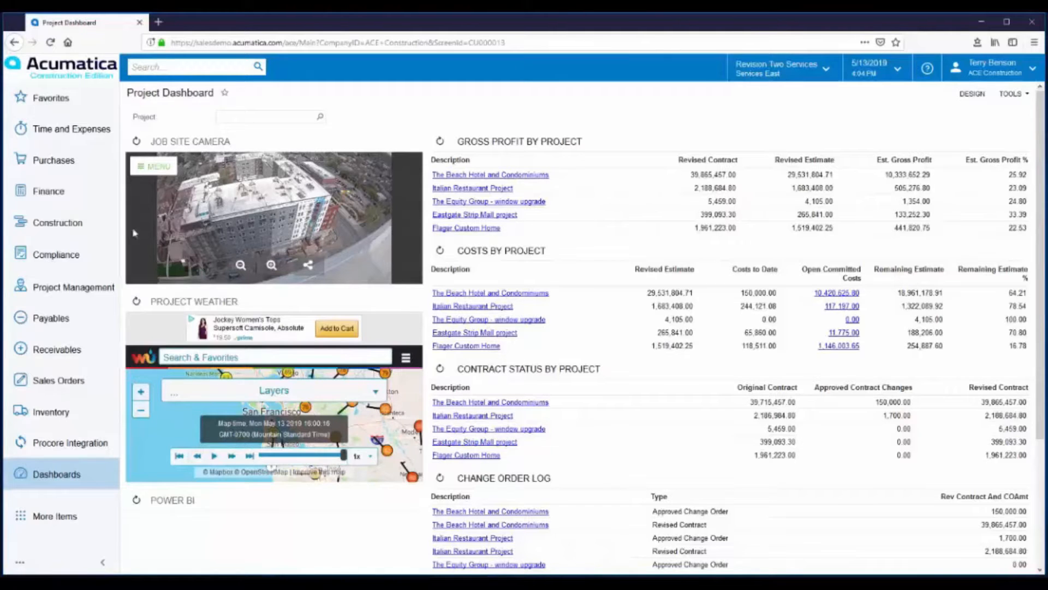
Step: Open Spectrum Painting's open subcontract dated 5/1/2019 from the Construction subcontracts list
click(49, 230)
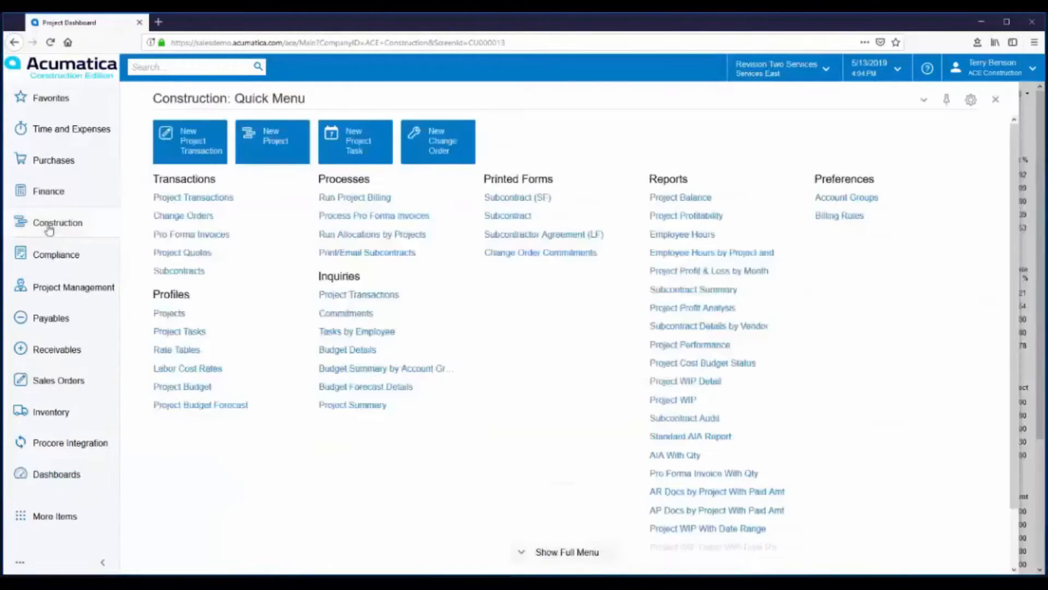
click(176, 271)
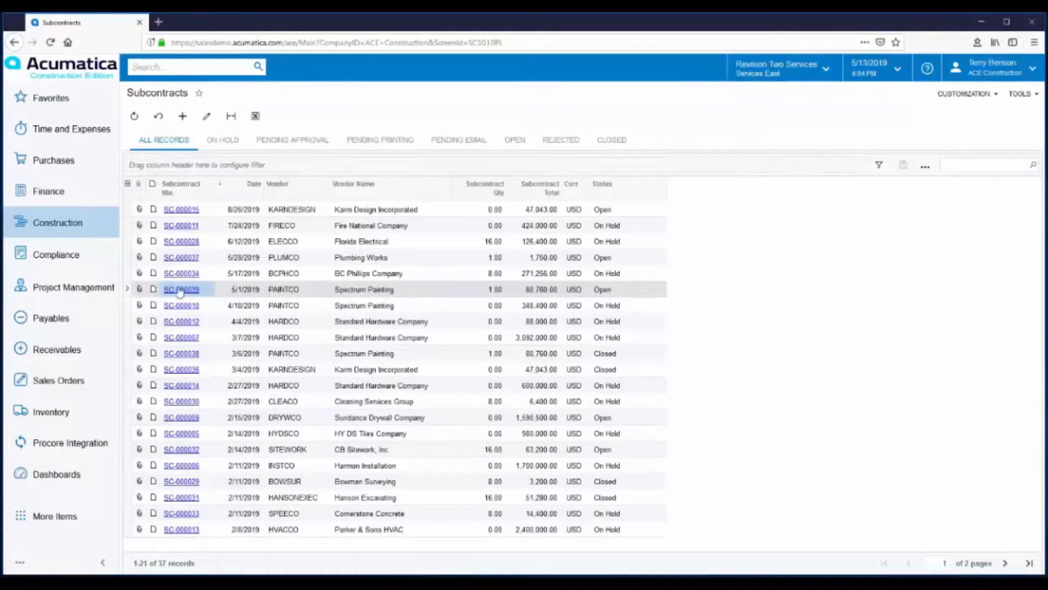
click(174, 290)
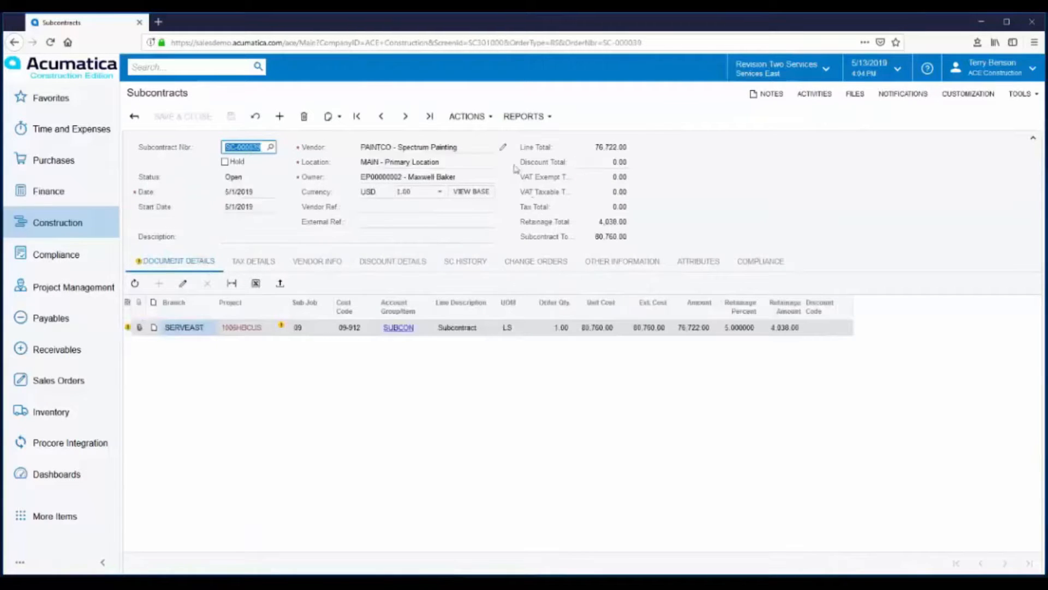
Step: Examine the retainage settings in the subcontract's vendor record, and close the record
click(502, 147)
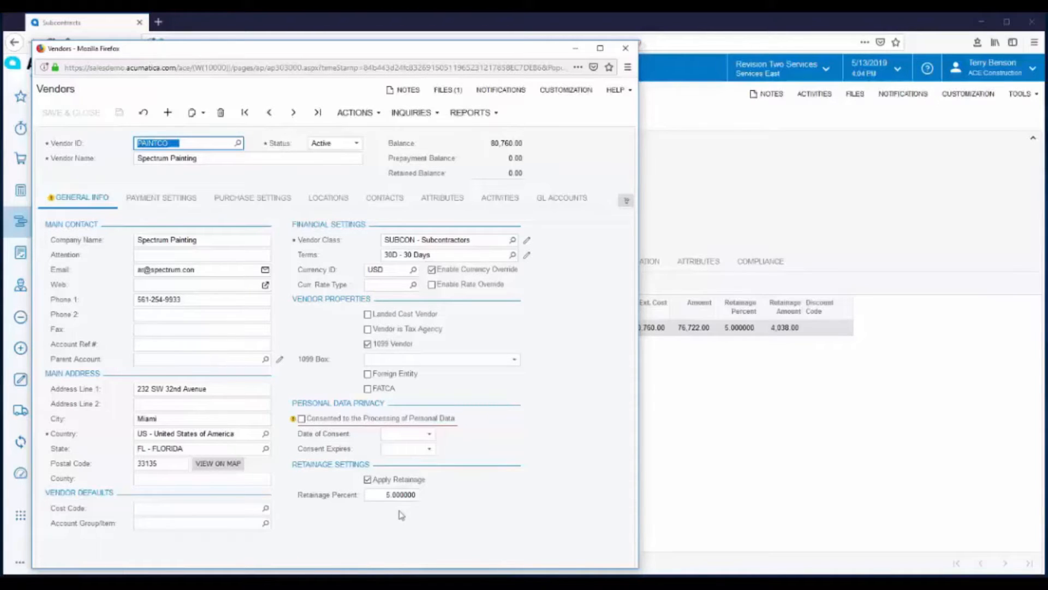
click(630, 51)
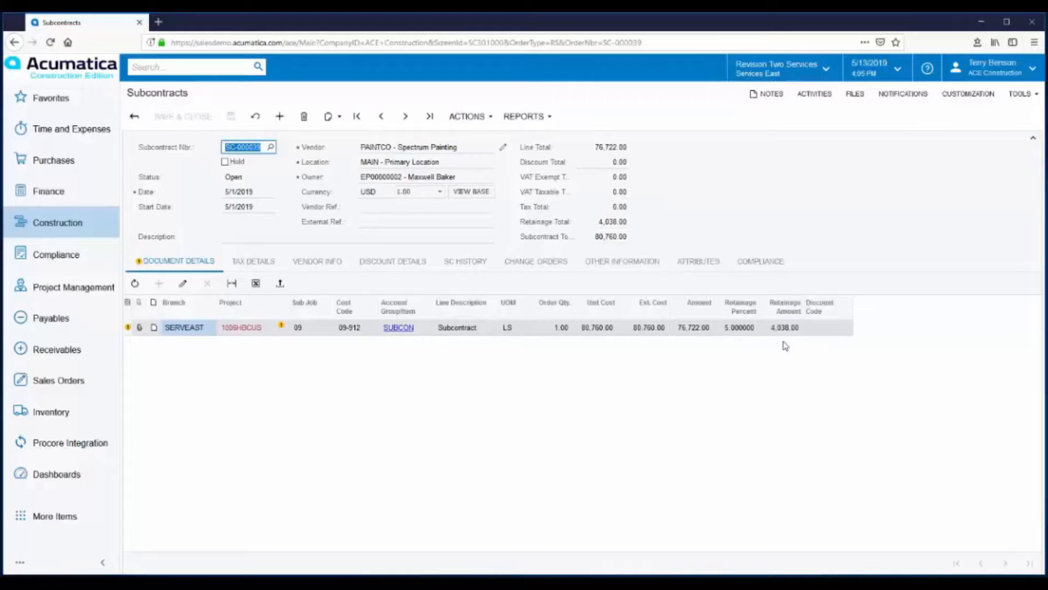
Step: Create an AP bill from the subcontract with vendor reference 111222, and save it with its retainage details displayed
mouse_move(281, 330)
click(488, 122)
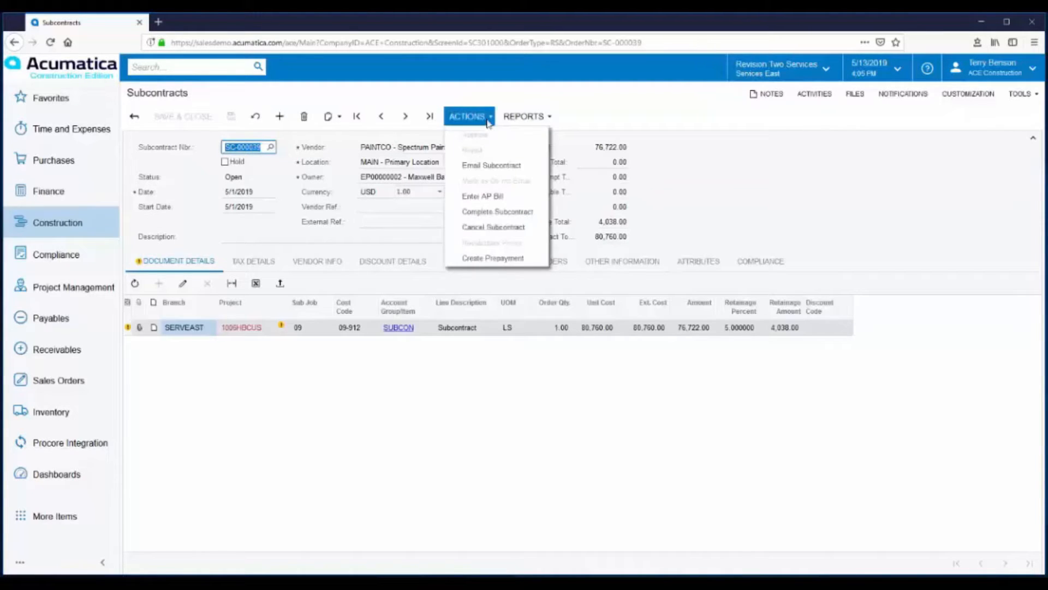
click(490, 199)
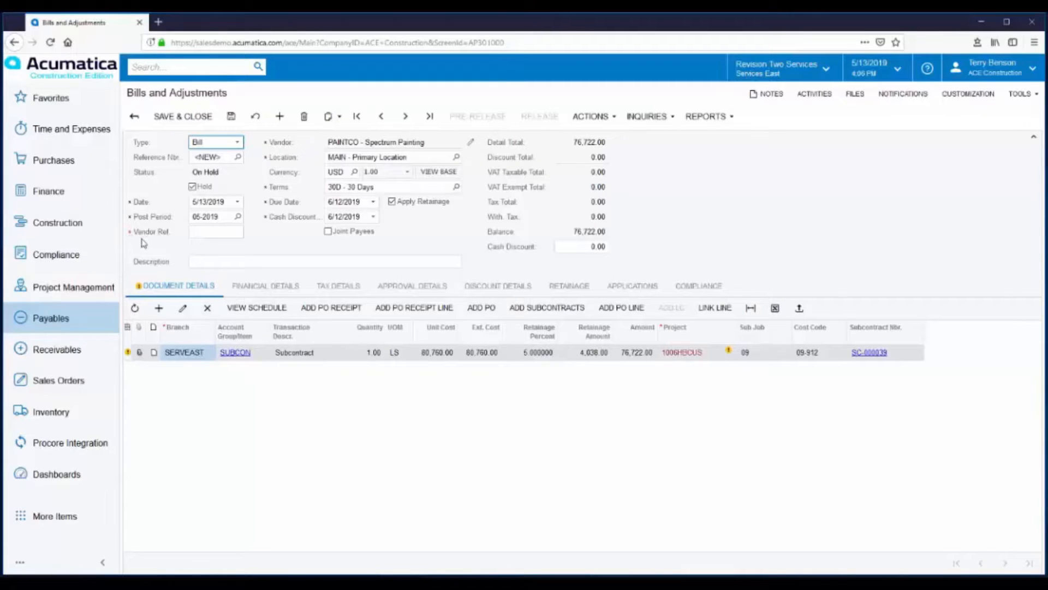
click(210, 231)
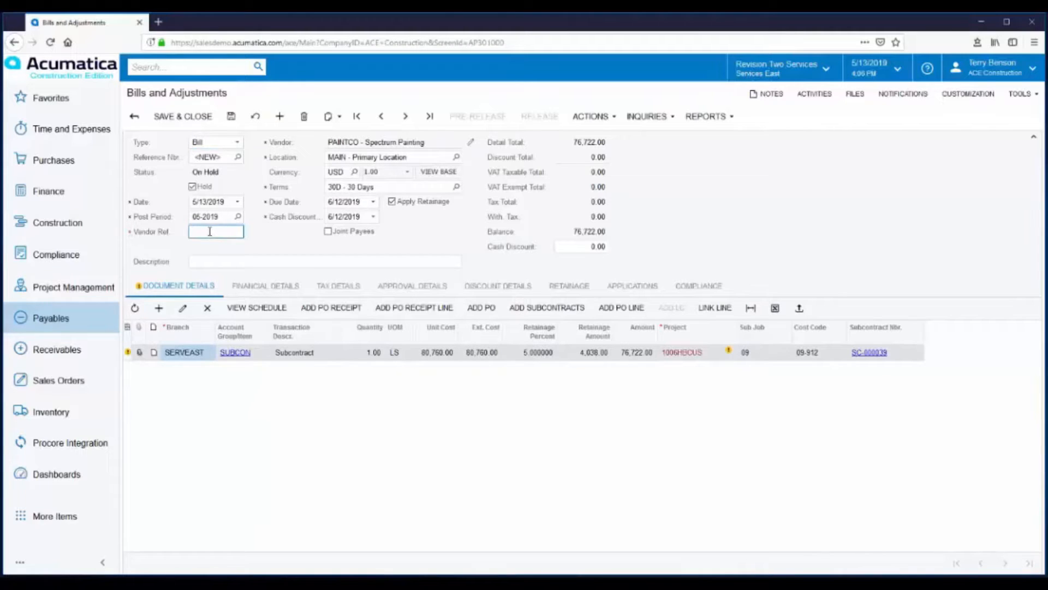
text(111222)
click(573, 291)
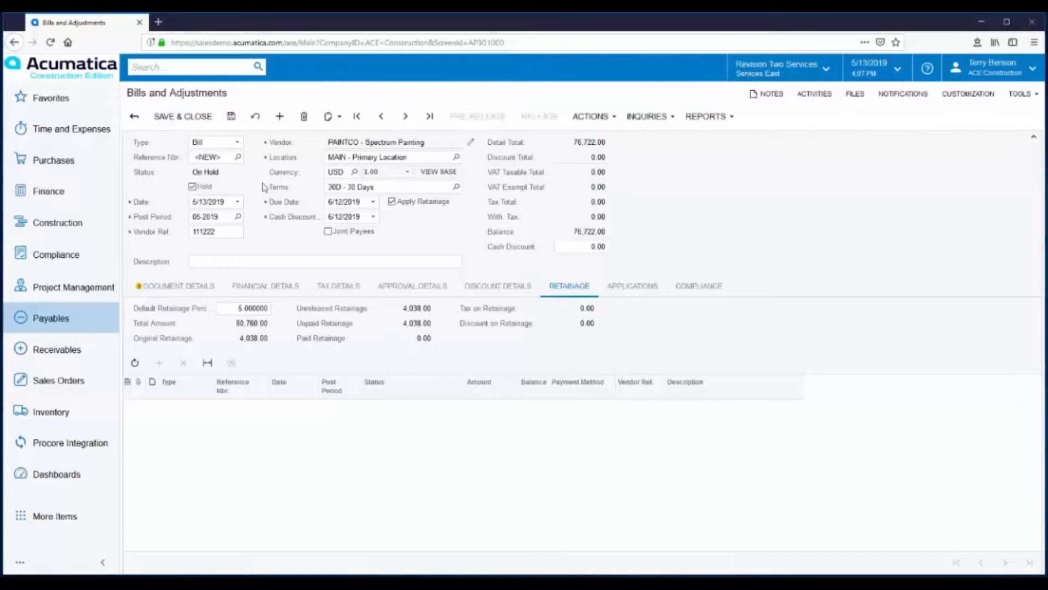
click(230, 118)
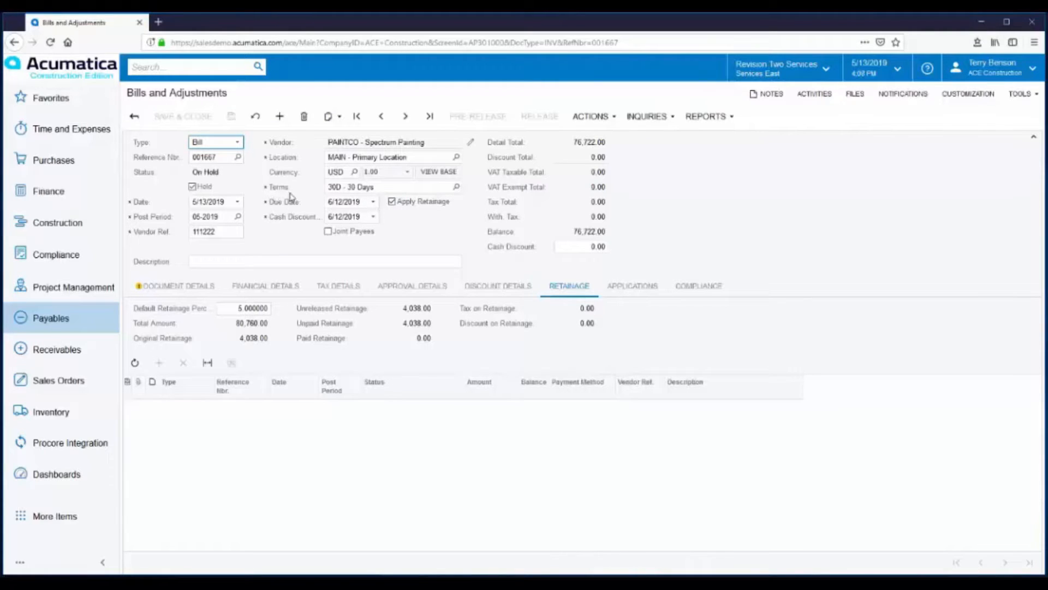
Step: Take the Spectrum Painting bill off hold, then approve and release it
click(193, 187)
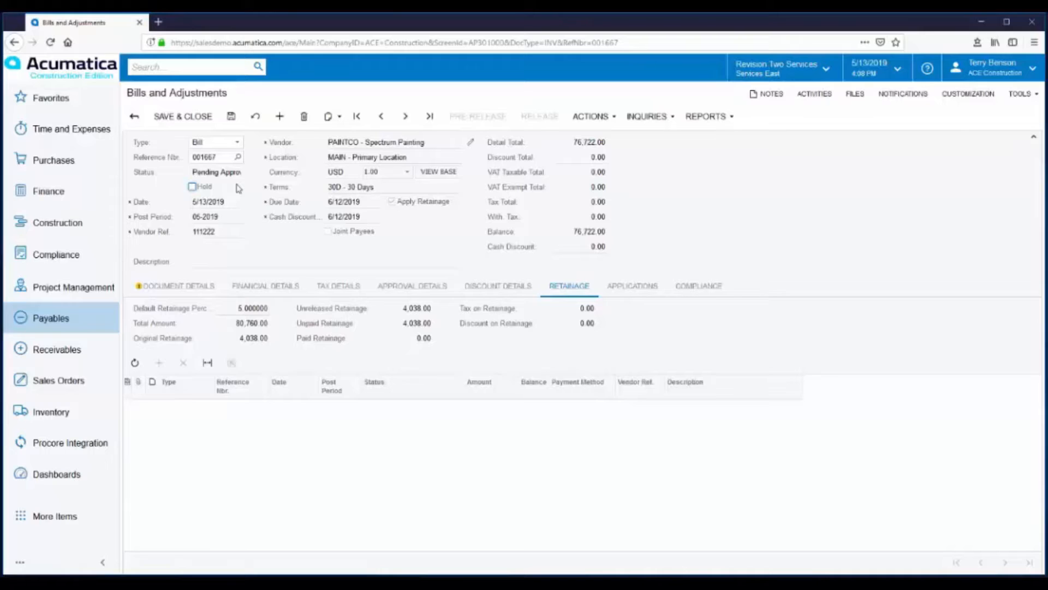
click(608, 120)
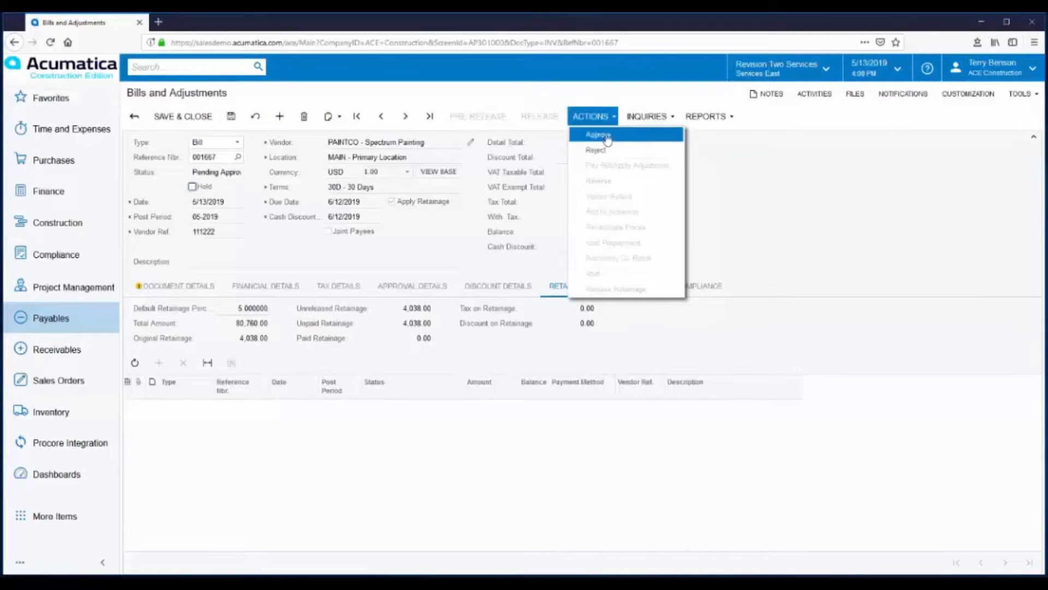
click(605, 136)
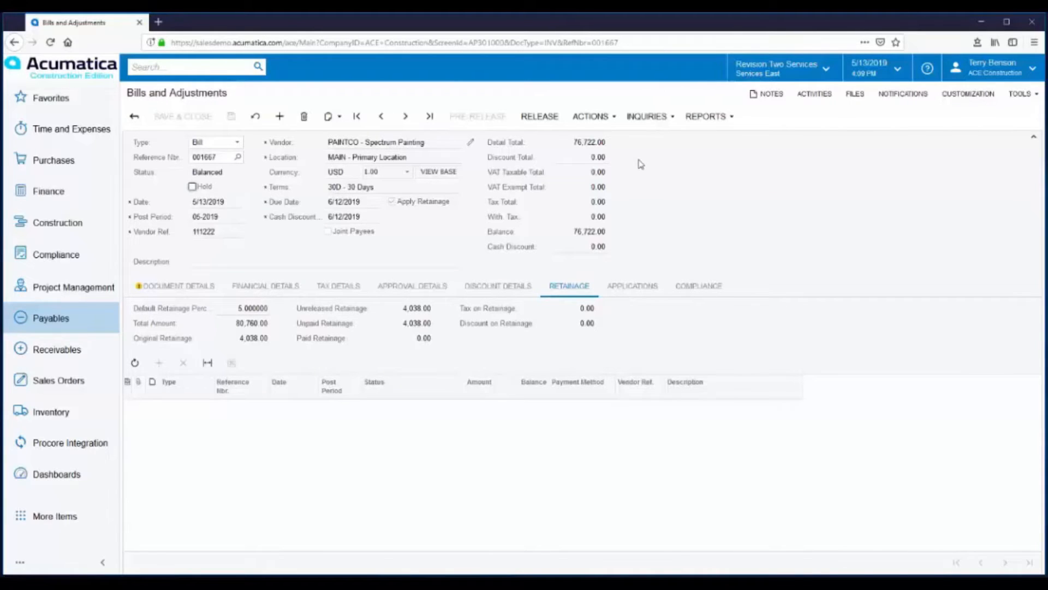
click(548, 119)
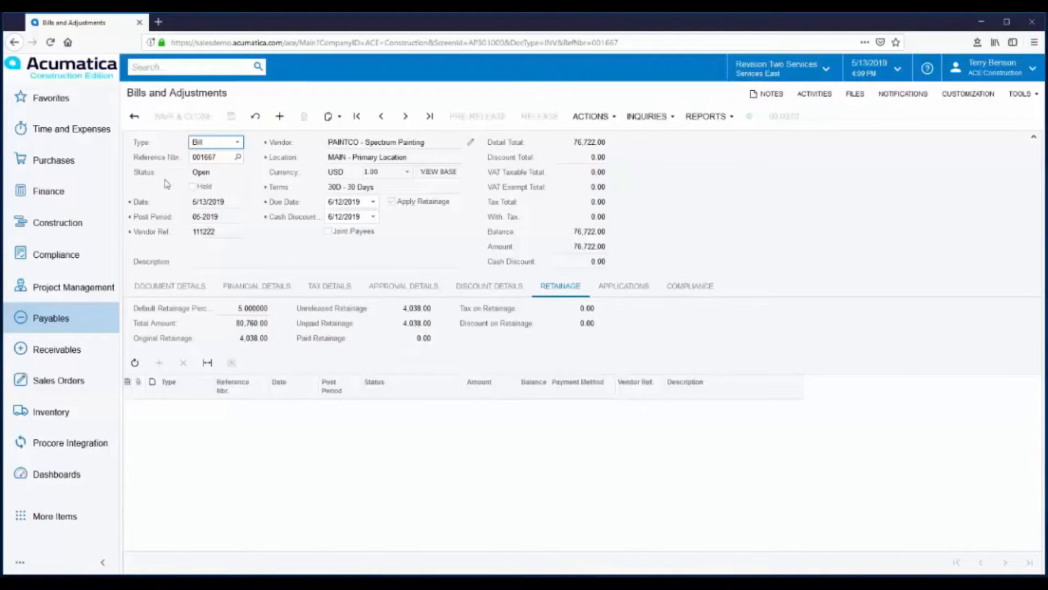
Step: Examine the GL journal batch linked to the released bill, and close it
click(257, 289)
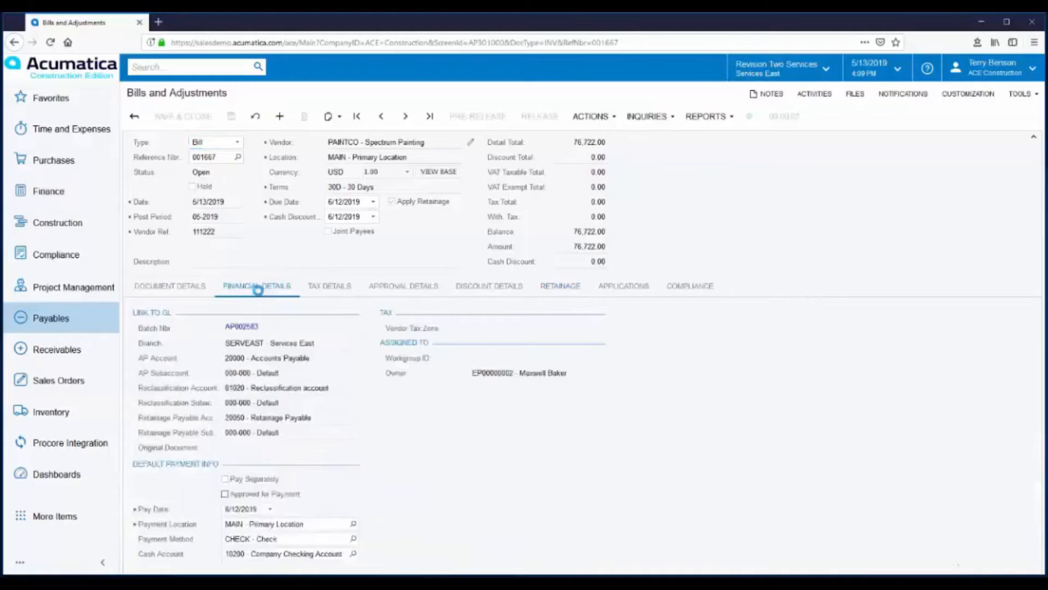
click(241, 327)
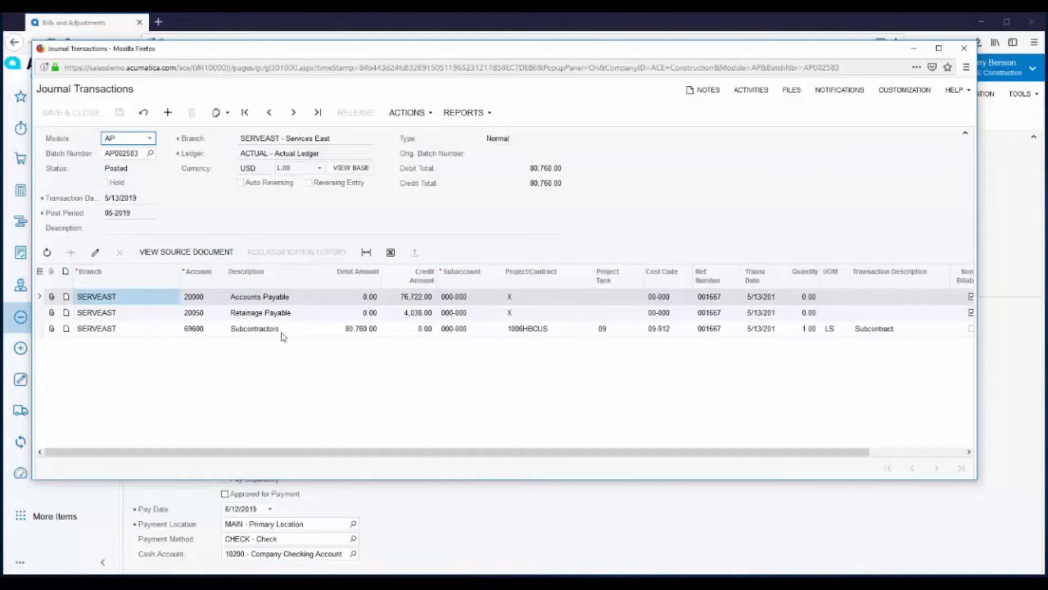
click(964, 48)
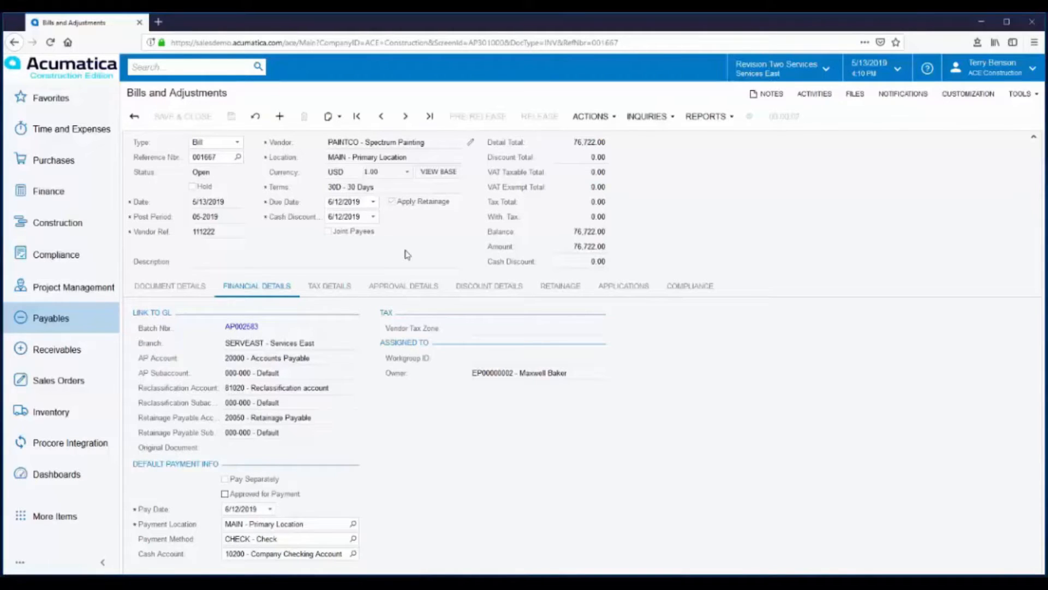
Step: Release the bill's retainage with retainage vendor reference 111222R, processing all listed lines
click(611, 119)
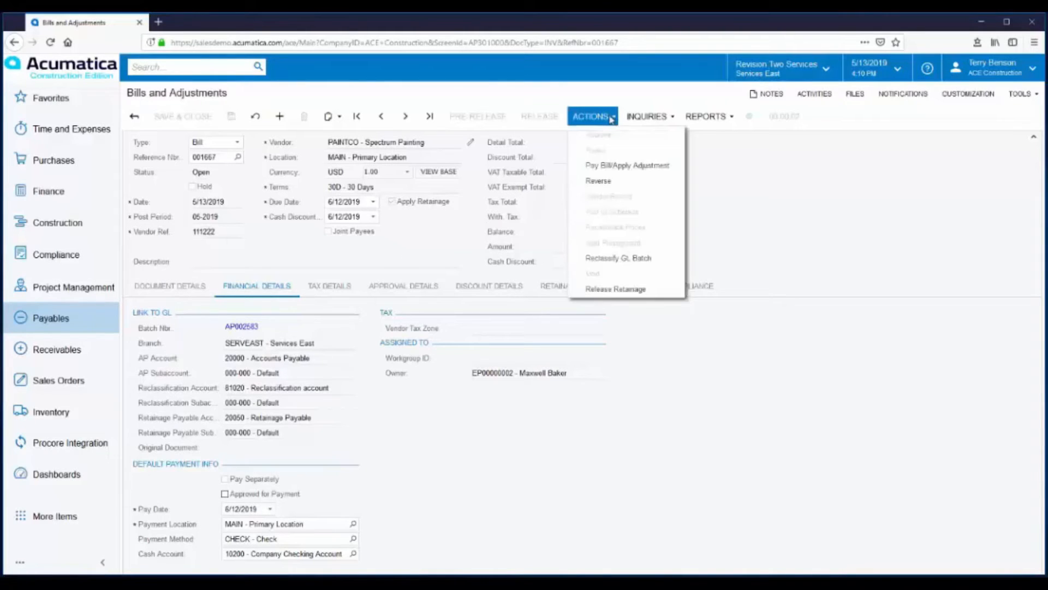
click(611, 295)
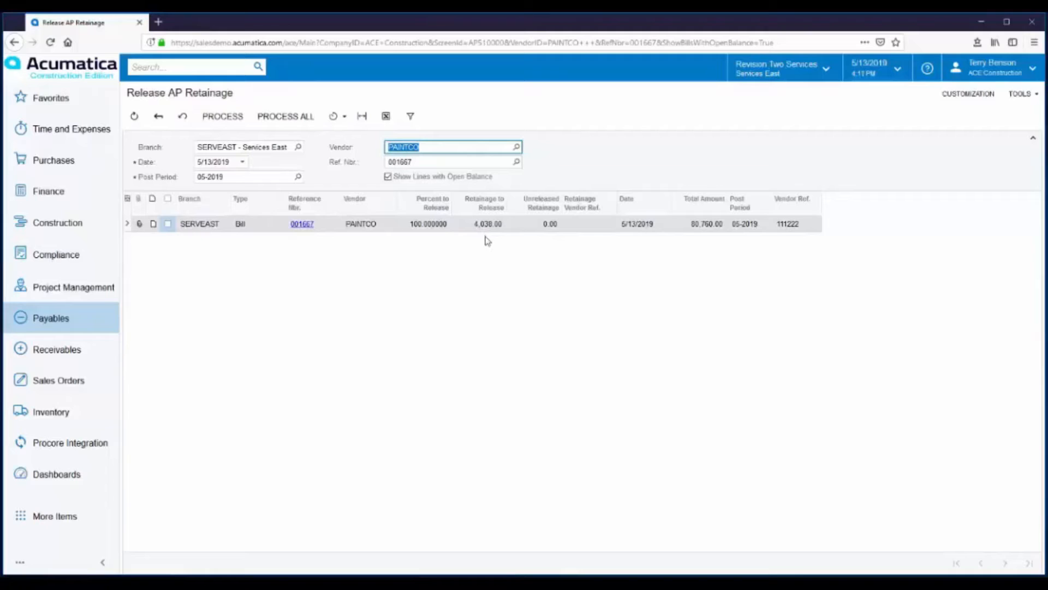
click(586, 225)
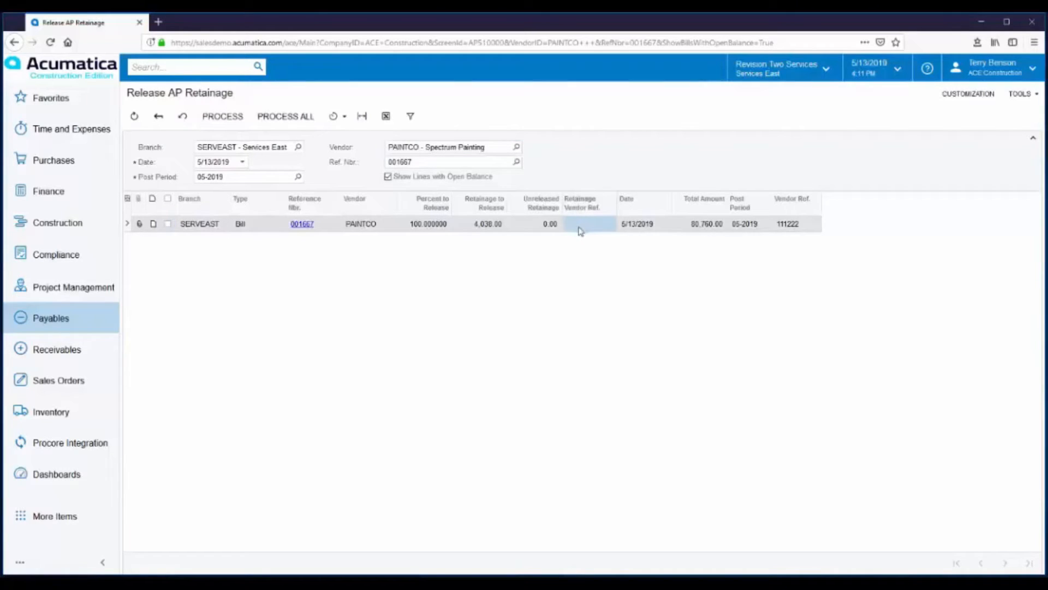
click(579, 229)
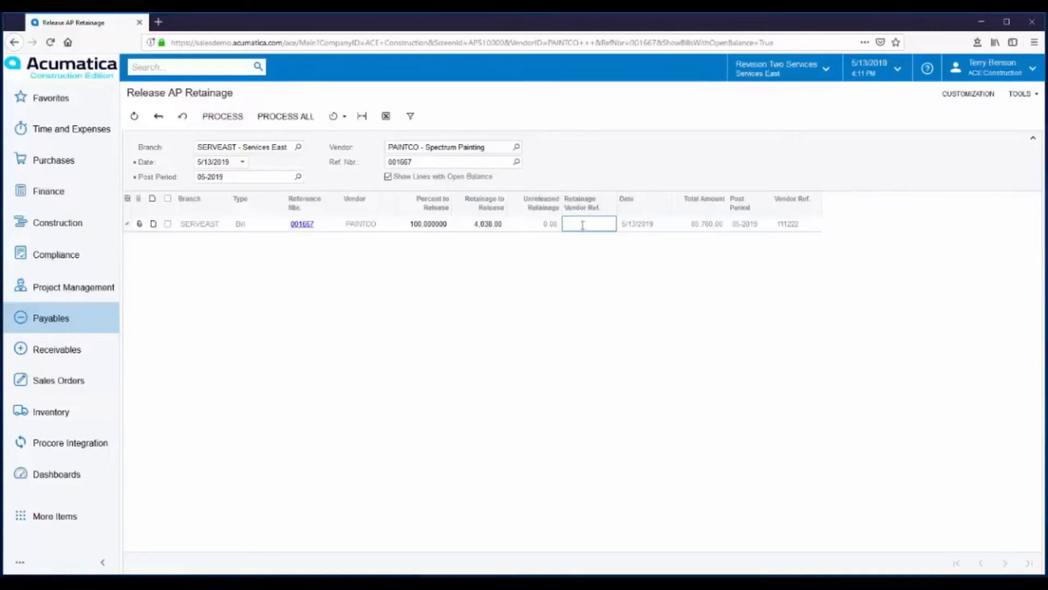
text(111222R)
click(626, 258)
click(273, 118)
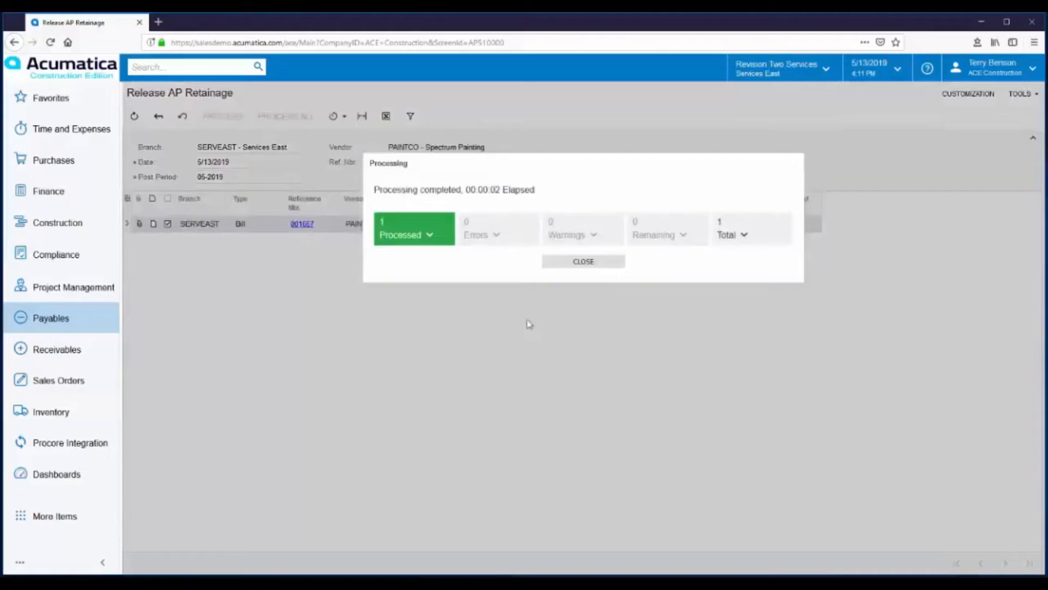
click(584, 262)
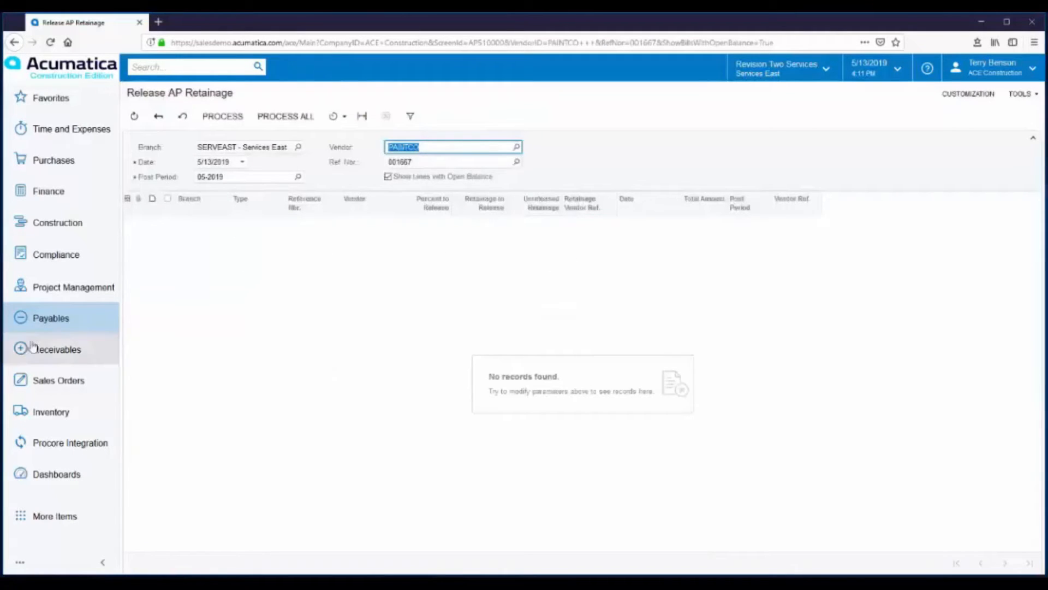
Step: Open the on-hold retainage bill with vendor reference 111222R from the Payables Bills and Adjustments list
click(36, 321)
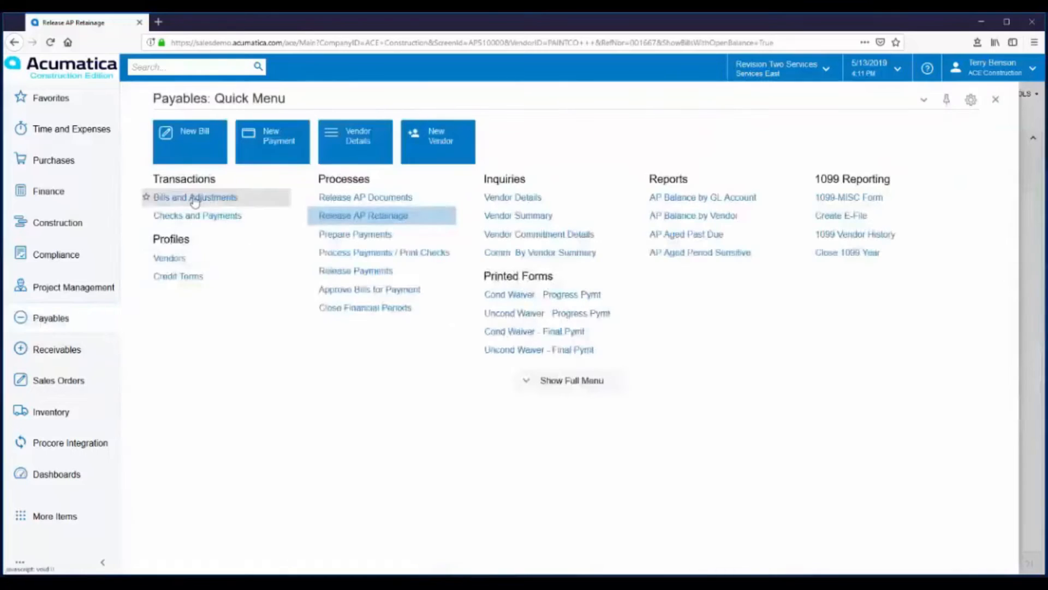
click(175, 198)
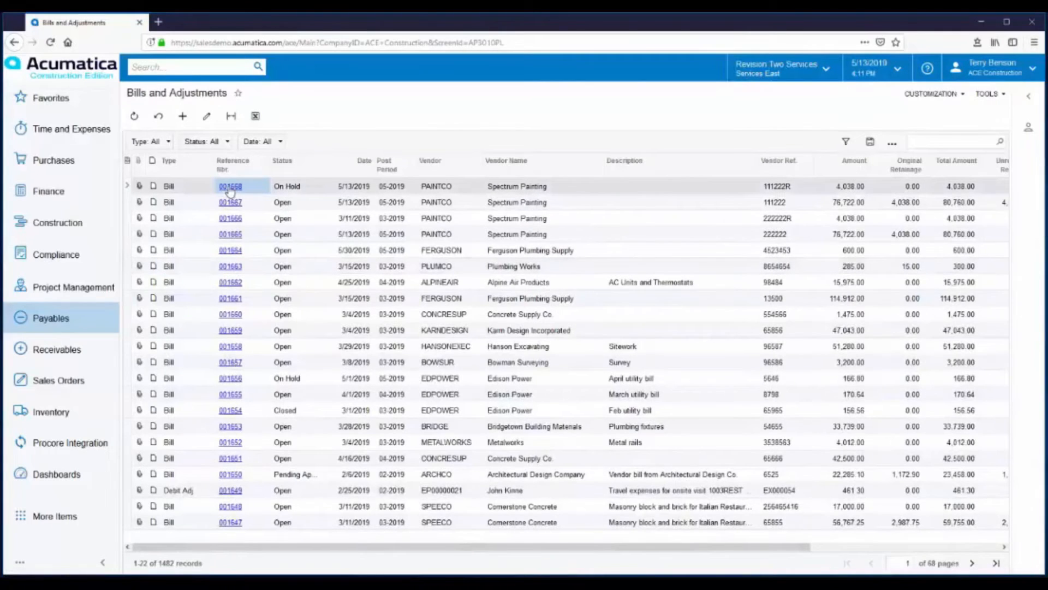
click(230, 186)
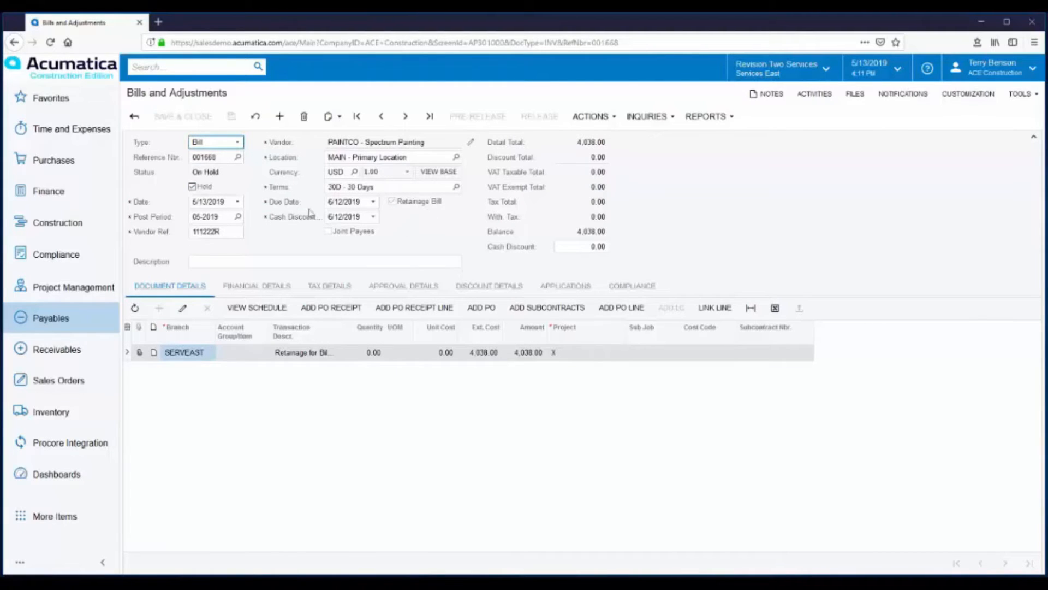
Step: Take the retainage bill 111222R off hold, then approve and release it
click(192, 186)
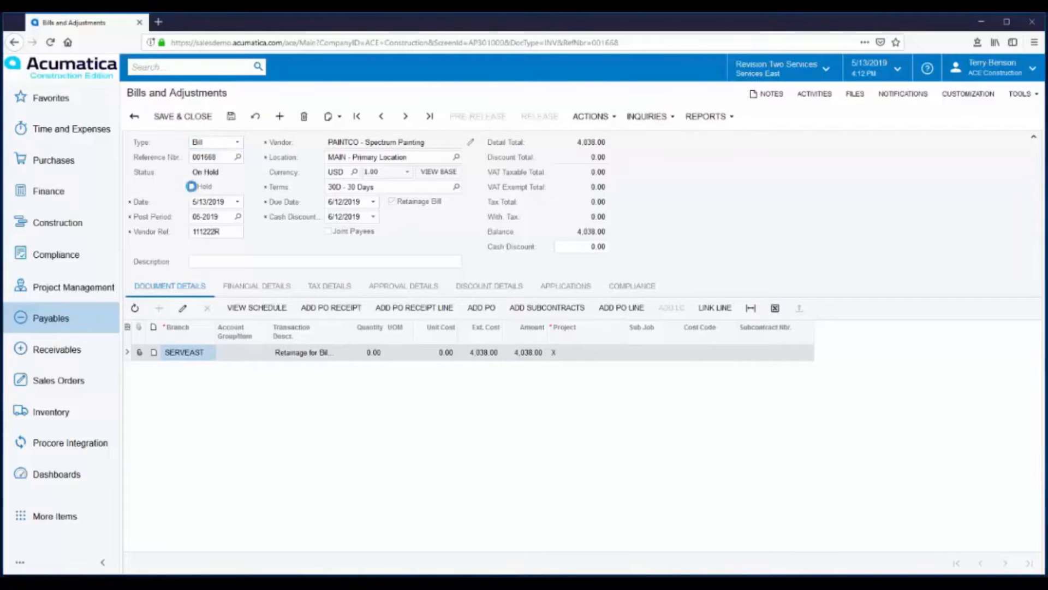
click(614, 117)
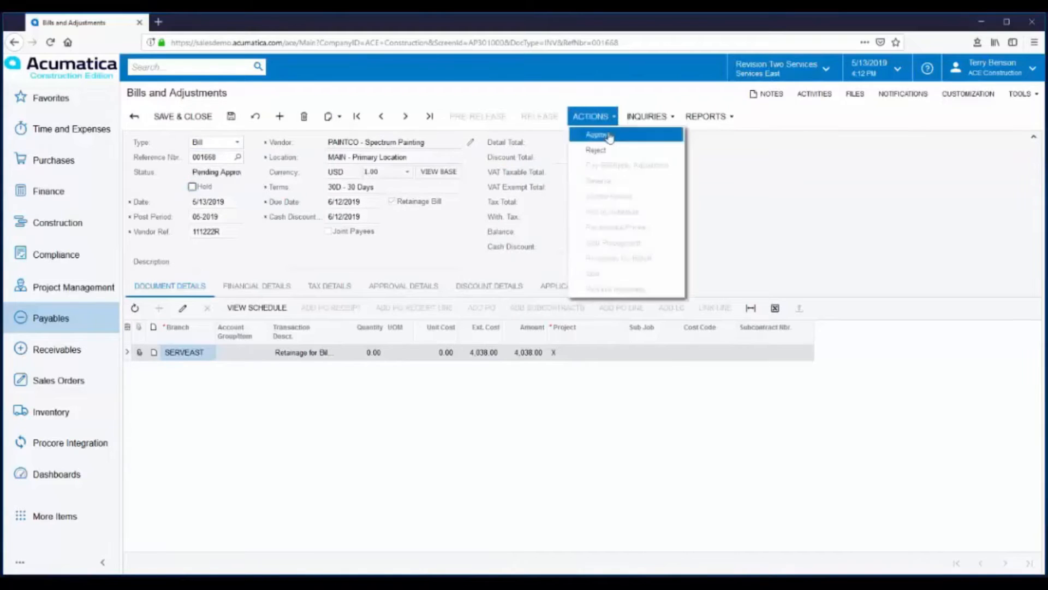
click(610, 136)
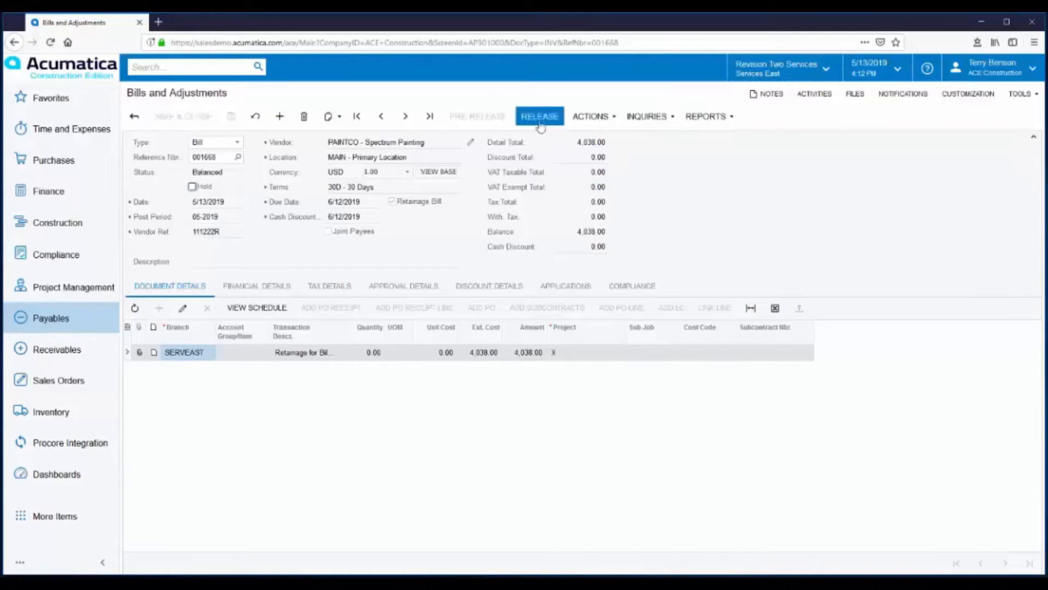
click(539, 117)
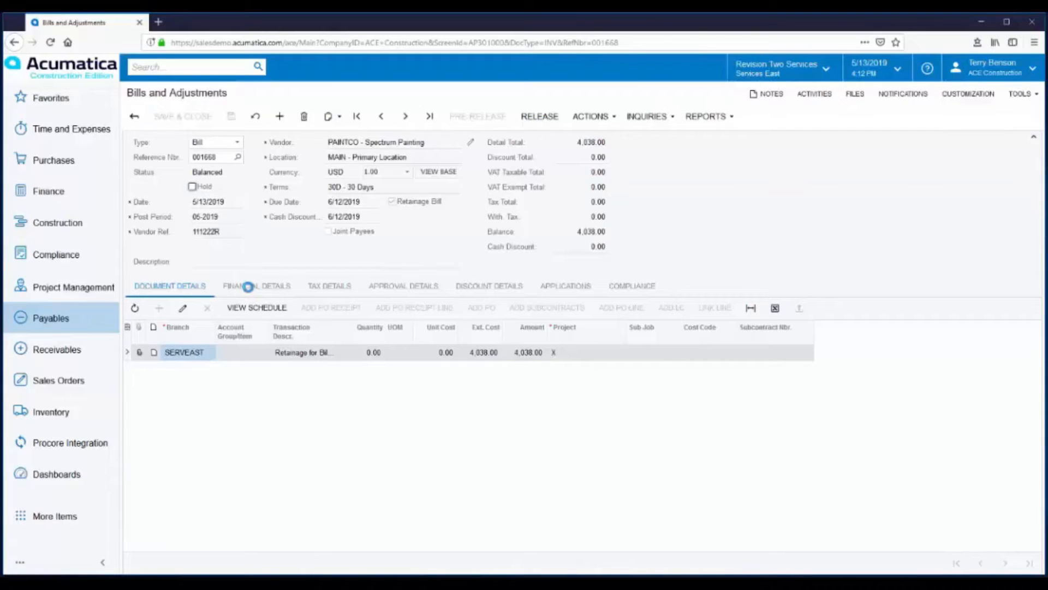
Step: Examine the GL journal batch linked to the retainage bill, and close it
click(248, 287)
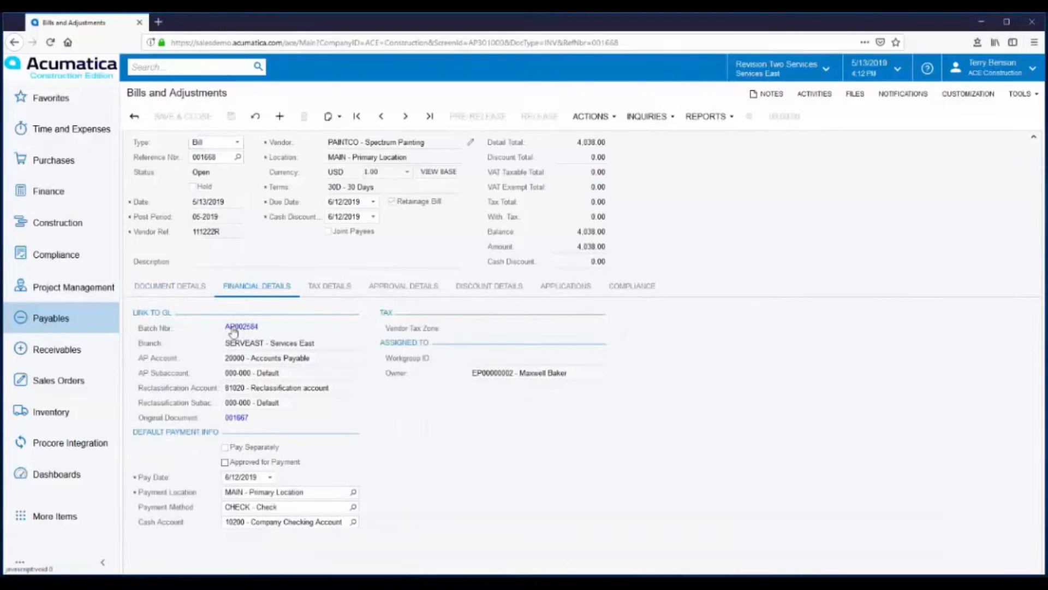
click(239, 327)
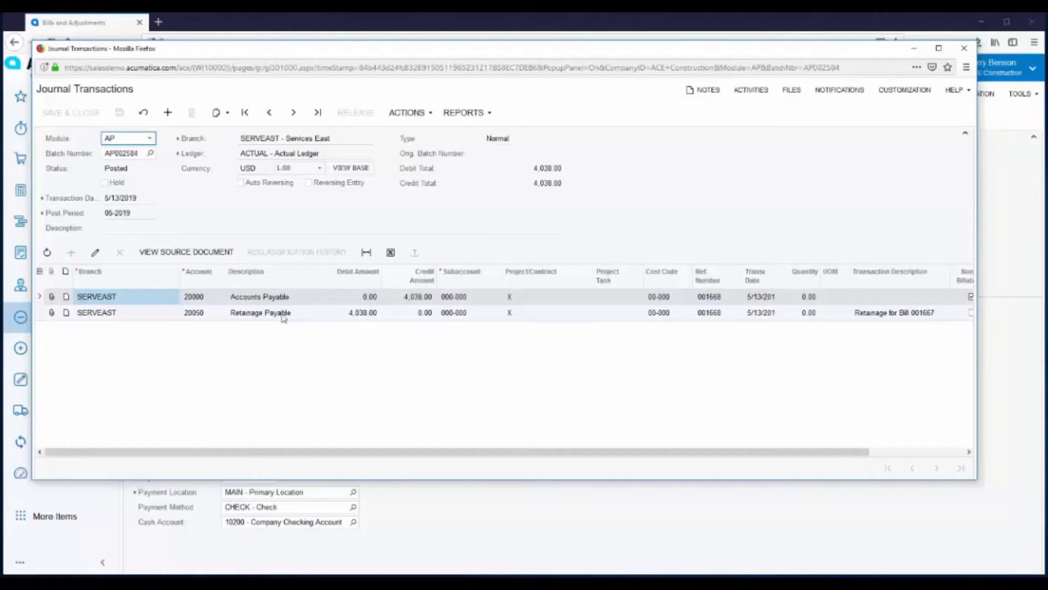
click(964, 48)
Step: Go back to the original bill with vendor reference 111222 and view its retainage details
click(382, 118)
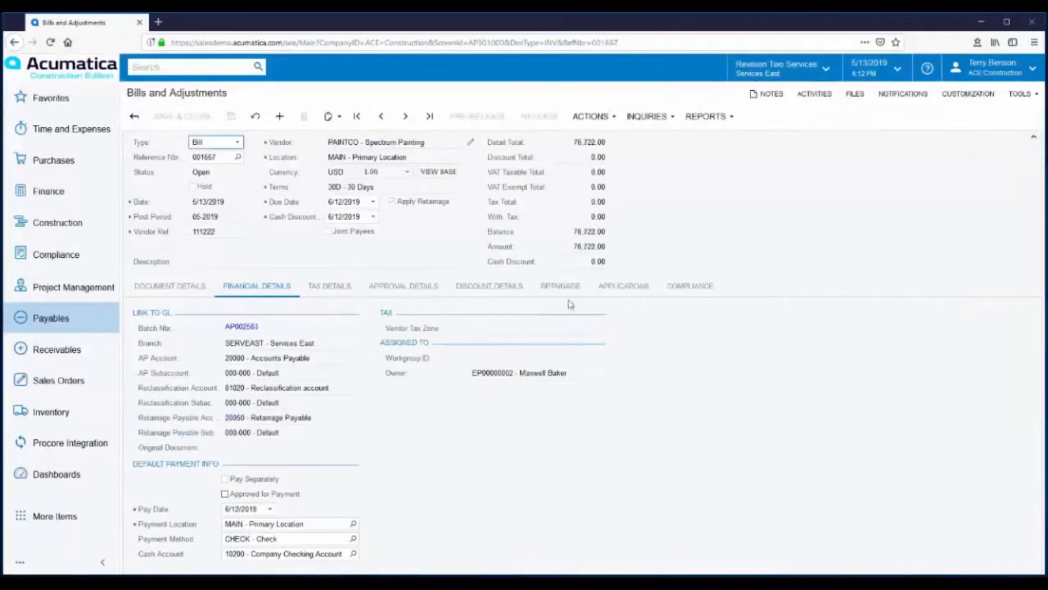
click(559, 289)
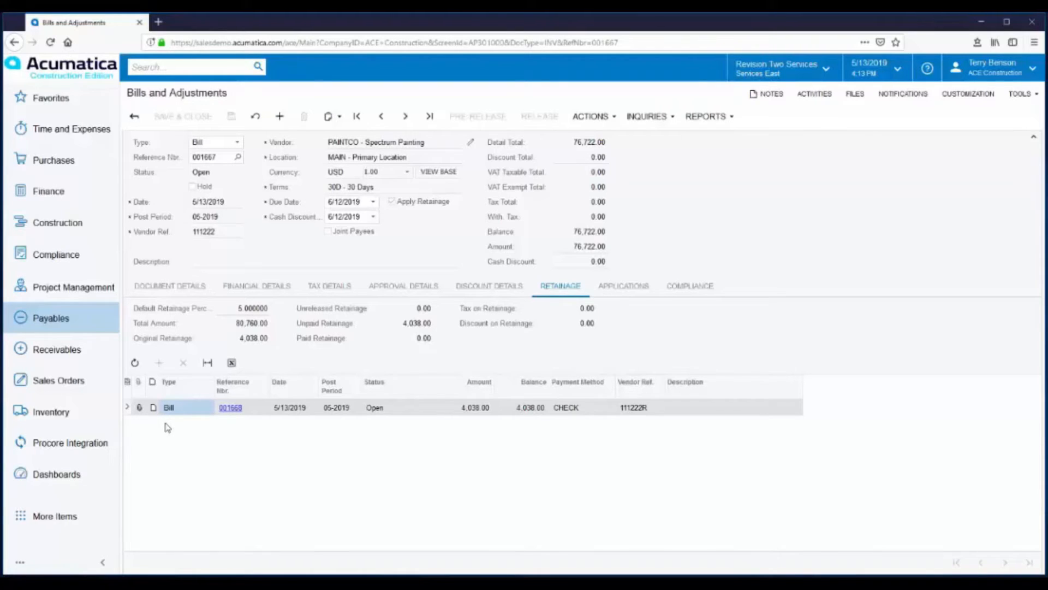
Step: Run the AP Retainage Register report for Services East from period 01-2019 to 05-2019
click(47, 104)
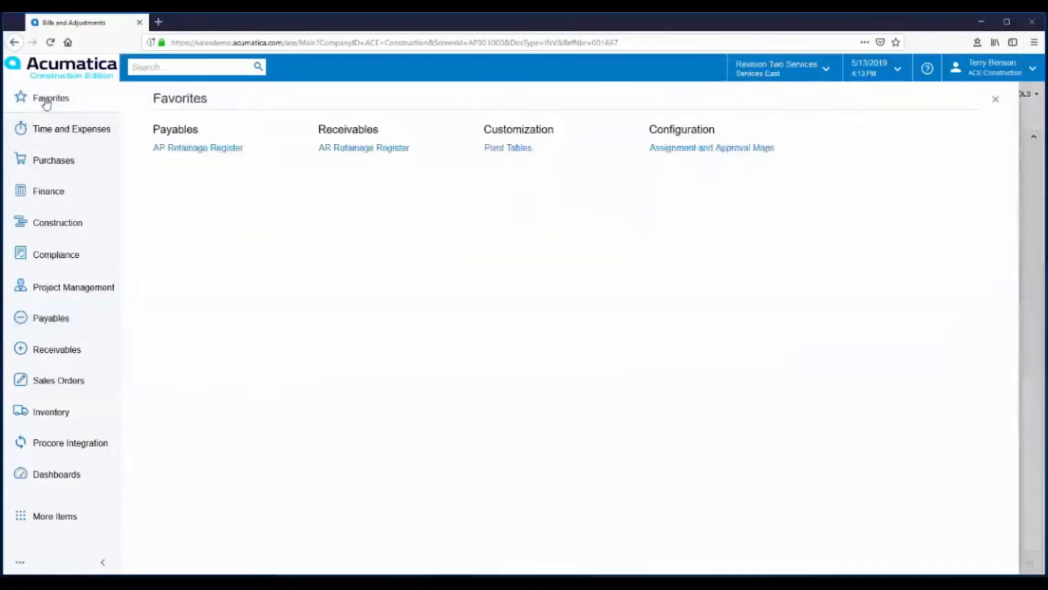
click(195, 149)
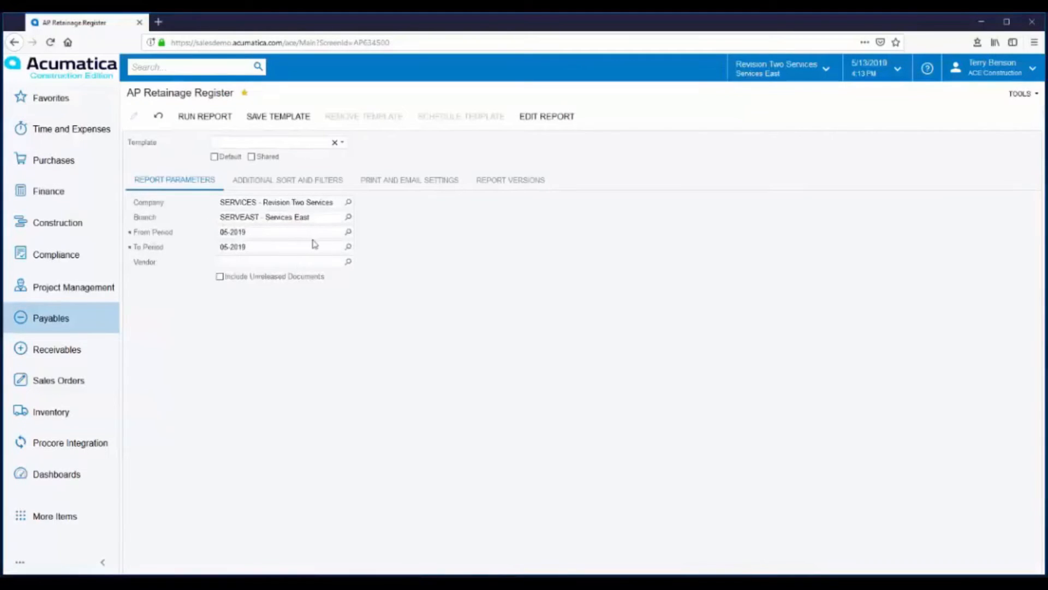
click(348, 231)
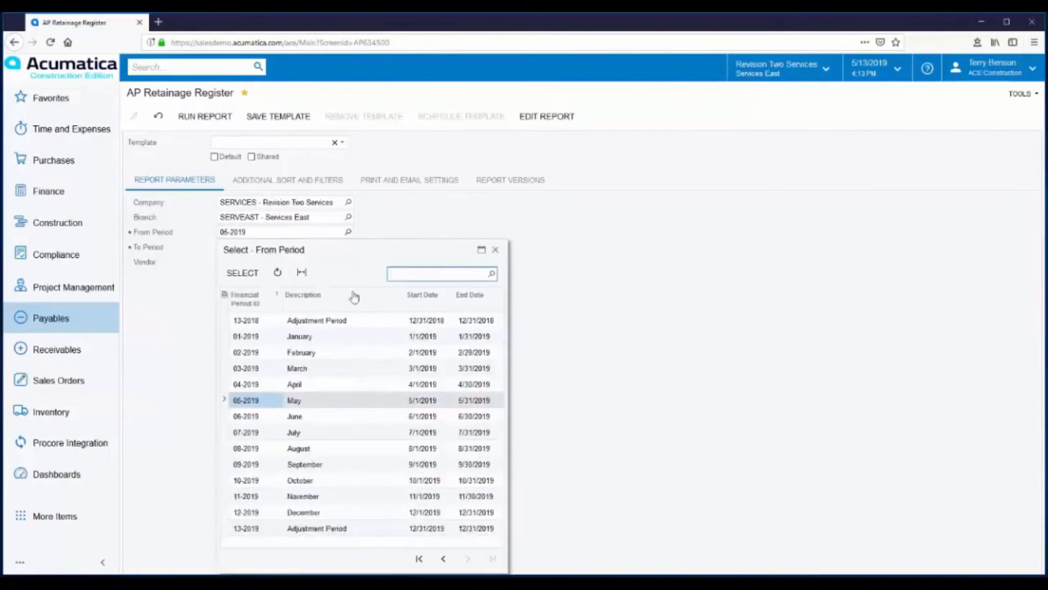
double_click(249, 336)
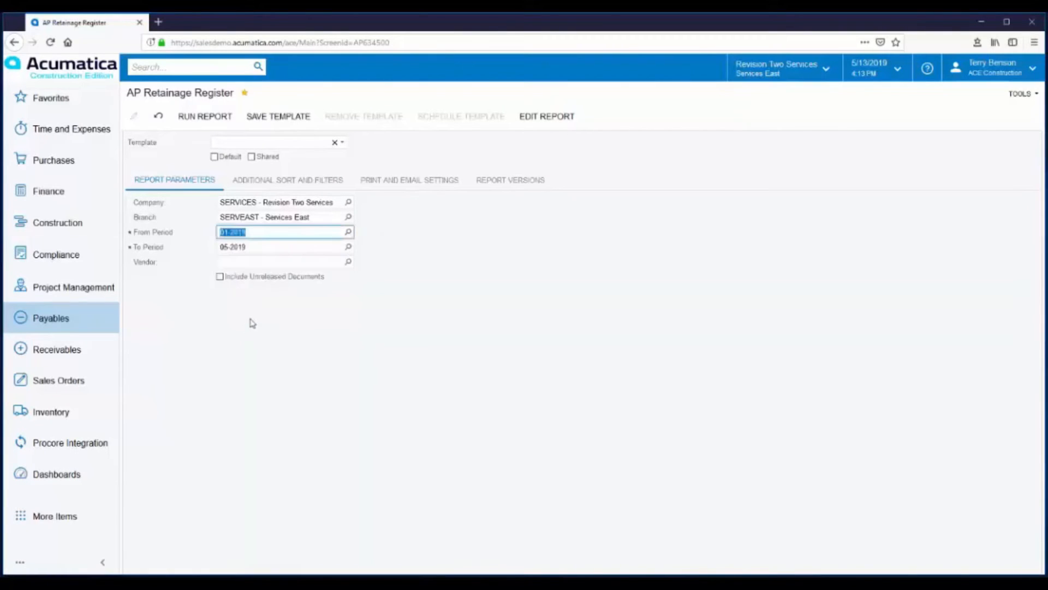
click(197, 119)
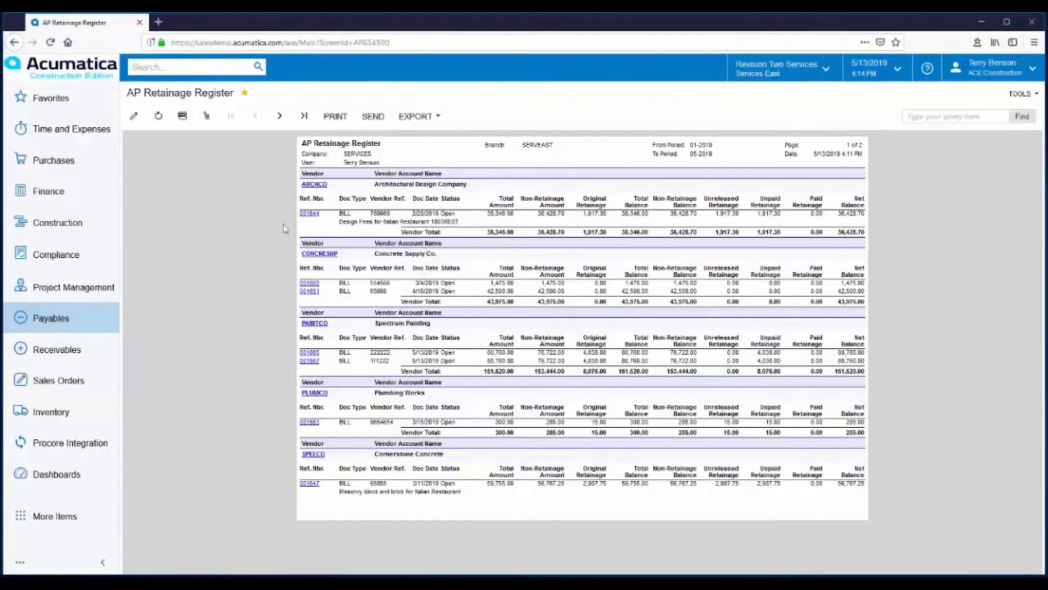
Step: Open the Flager Custom Home project, 1006HBCUS, from the Construction projects list
click(68, 223)
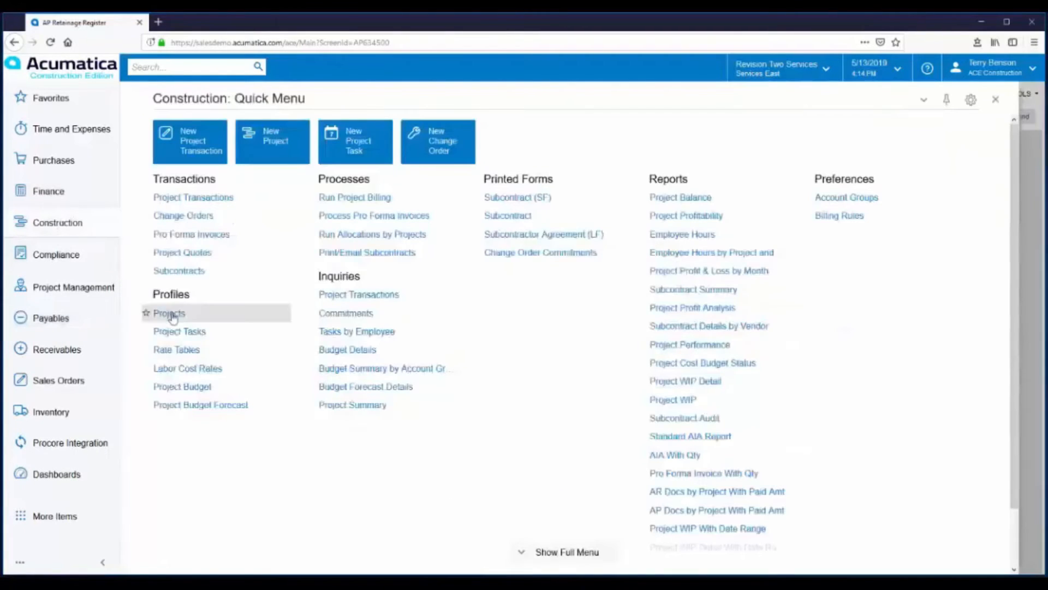
click(164, 313)
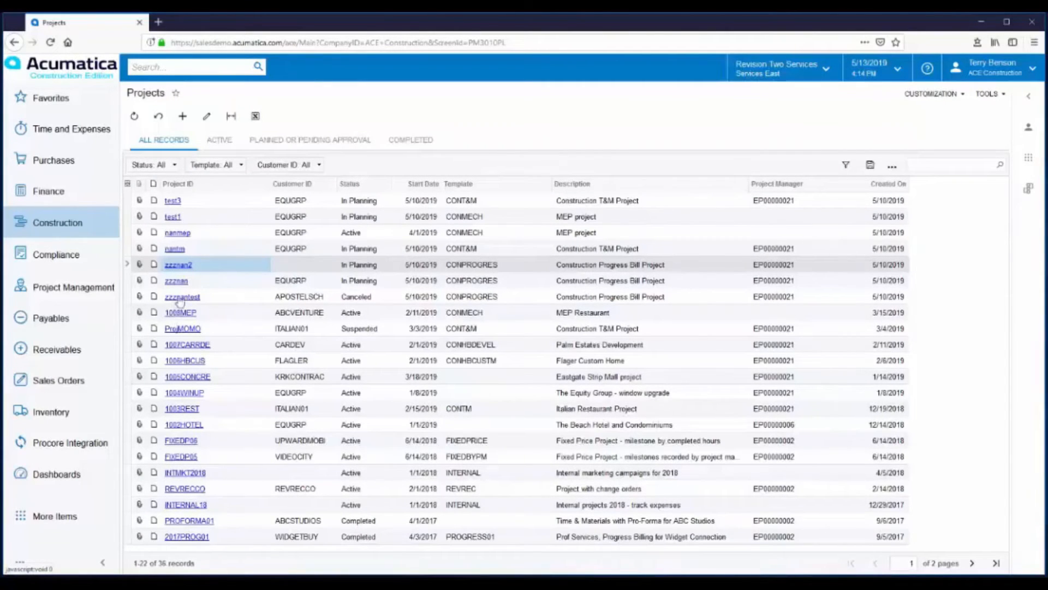
click(187, 361)
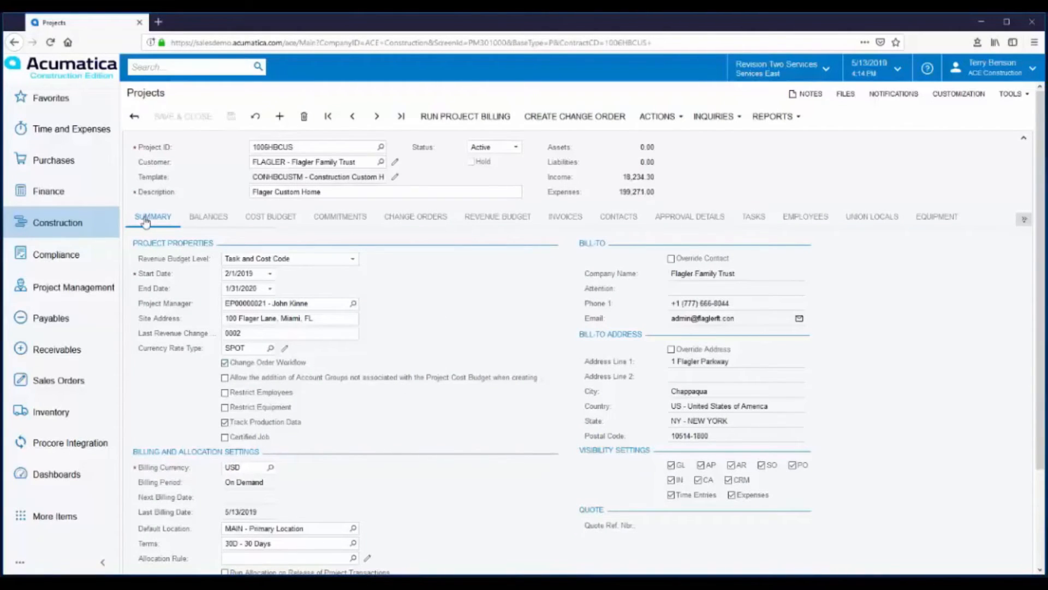
Step: Review the retainage settings on the project's customer record, and check the project's own billing and retainage settings
scroll(410, 277, down, 2)
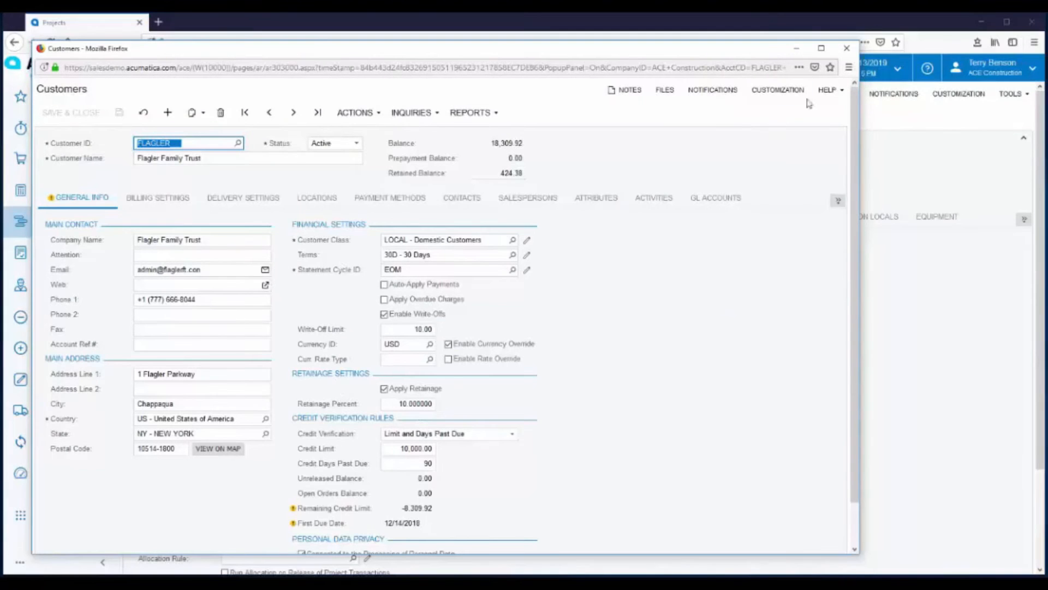
click(847, 48)
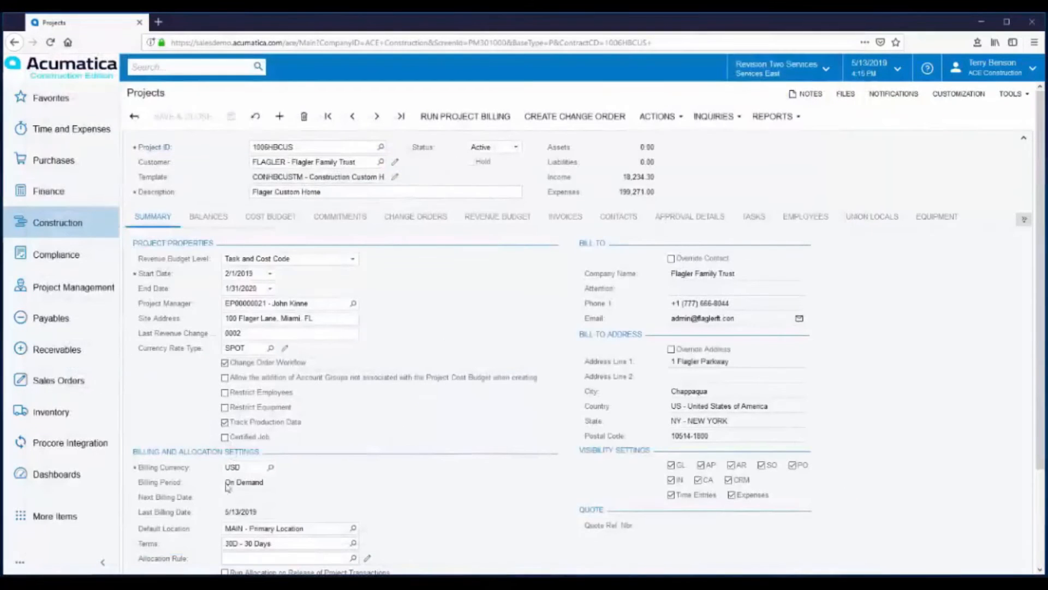
scroll(374, 459, down, 3)
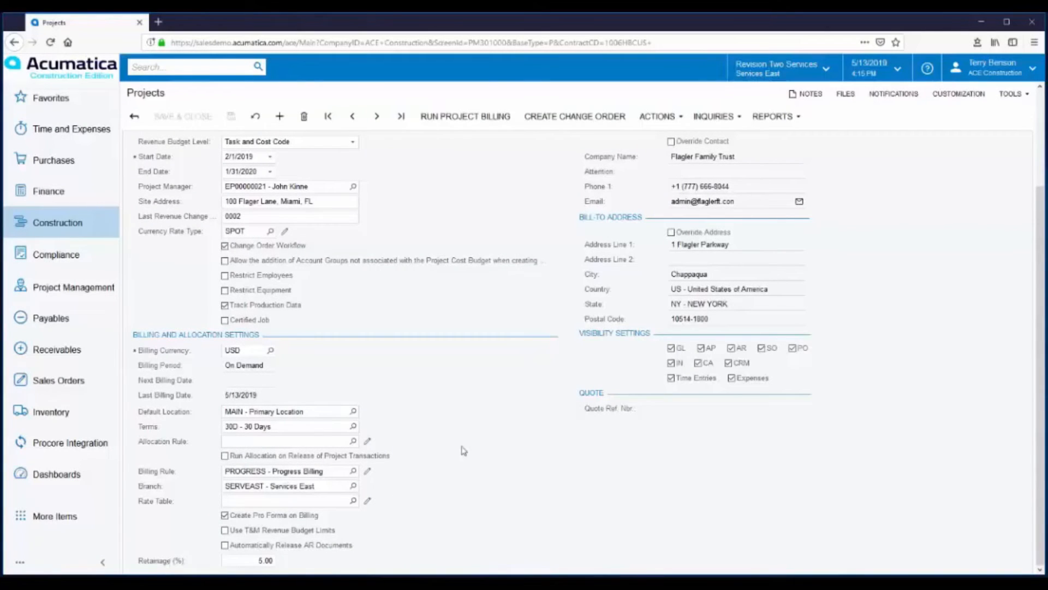
scroll(447, 411, up, 3)
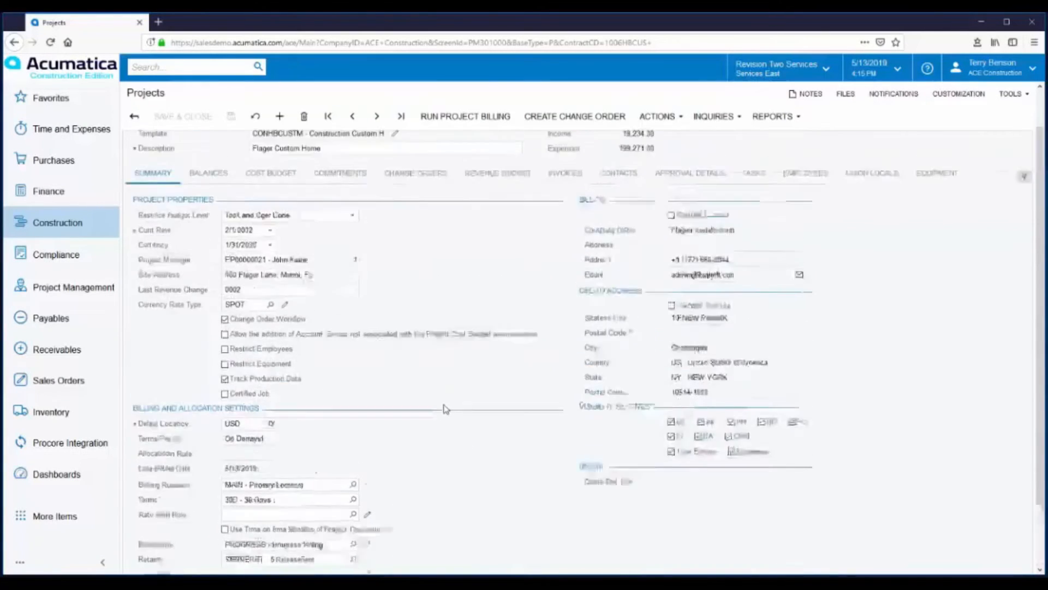
Step: Run project billing from the project's revenue budget, and take the resulting pro forma invoice off hold and release it
click(497, 217)
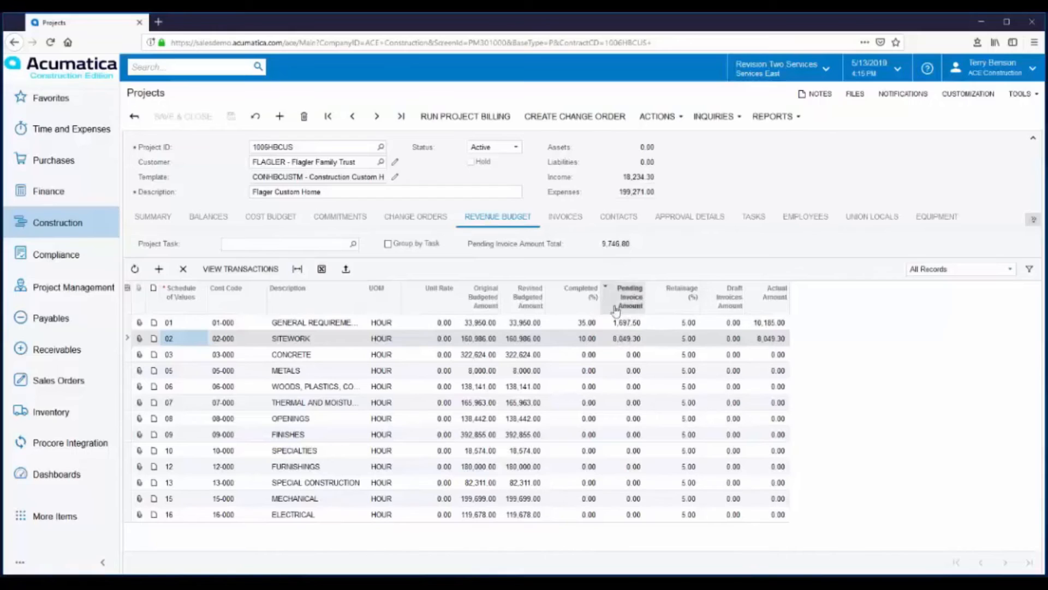
click(458, 120)
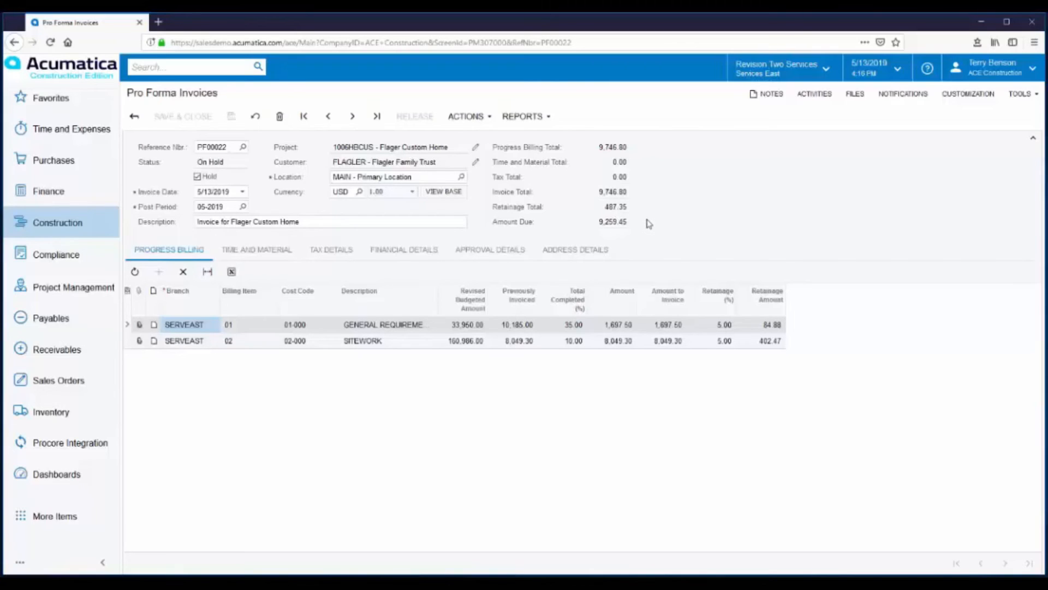
click(197, 177)
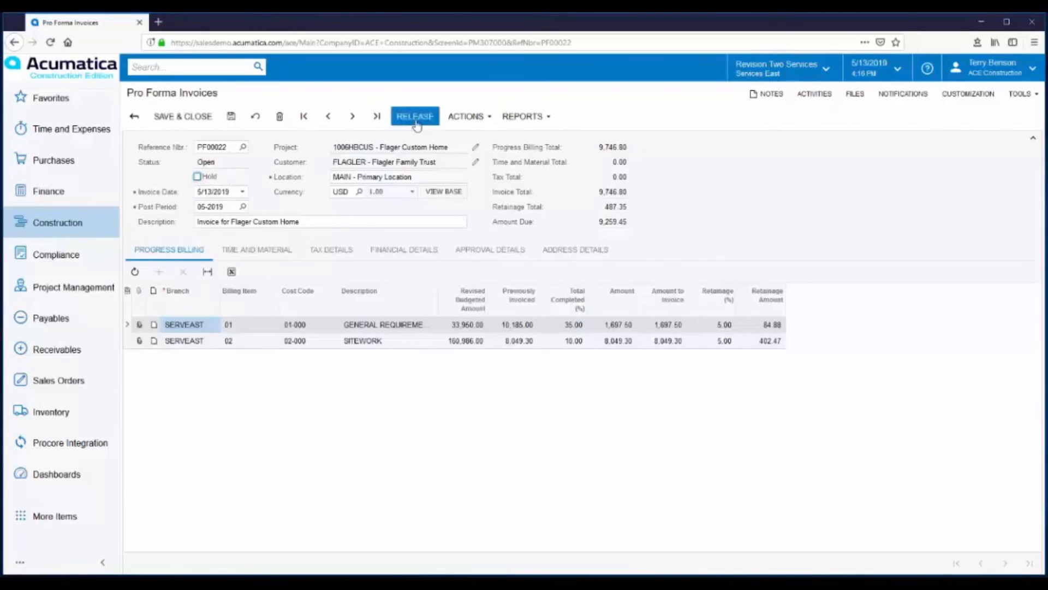
click(416, 120)
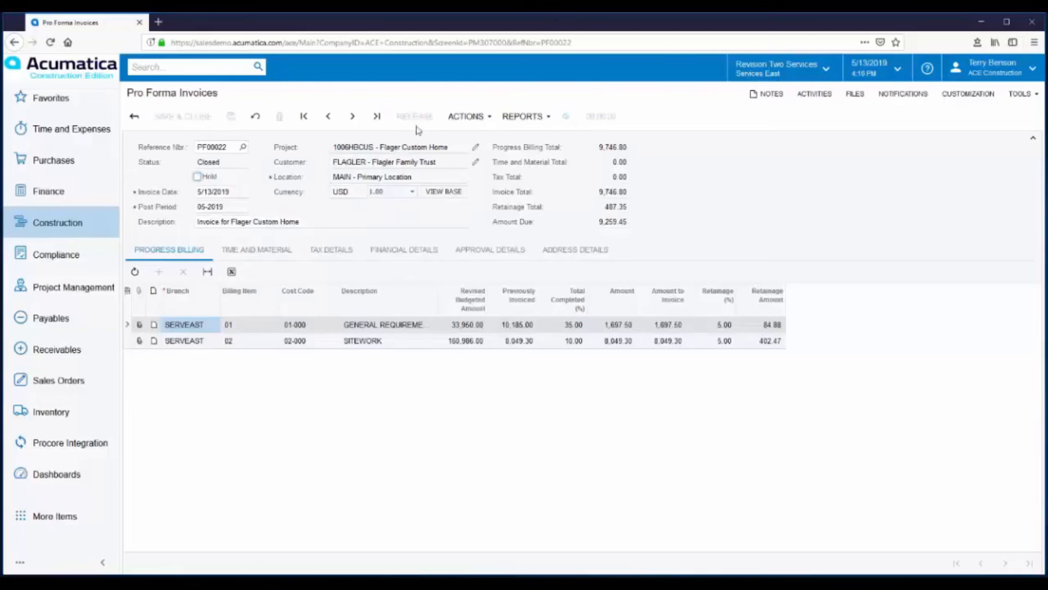
Step: Open the AR invoice linked to the pro forma invoice's financial details, and release it
click(389, 249)
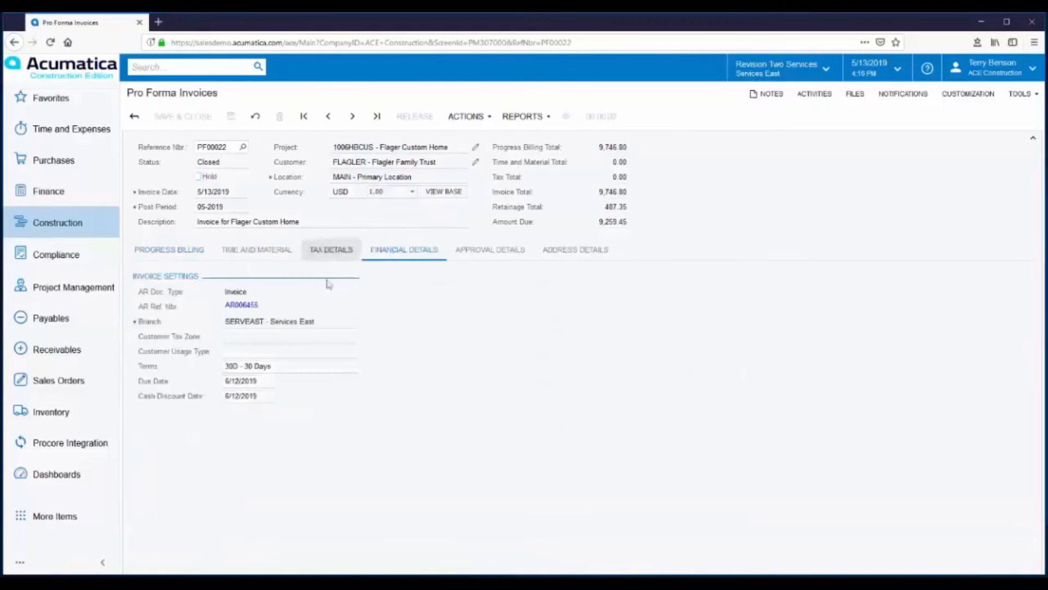
click(231, 305)
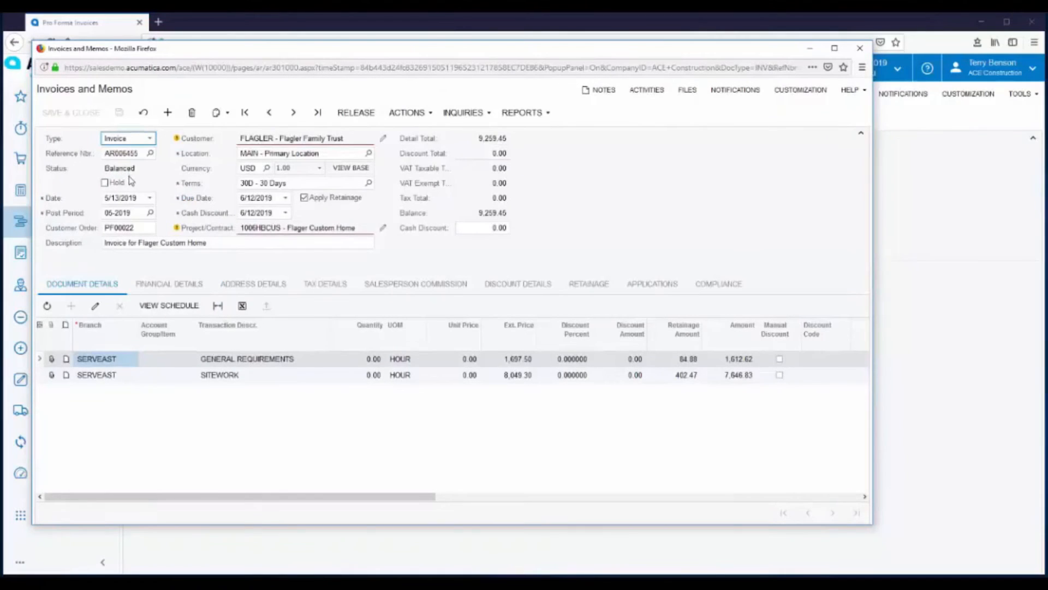
click(354, 118)
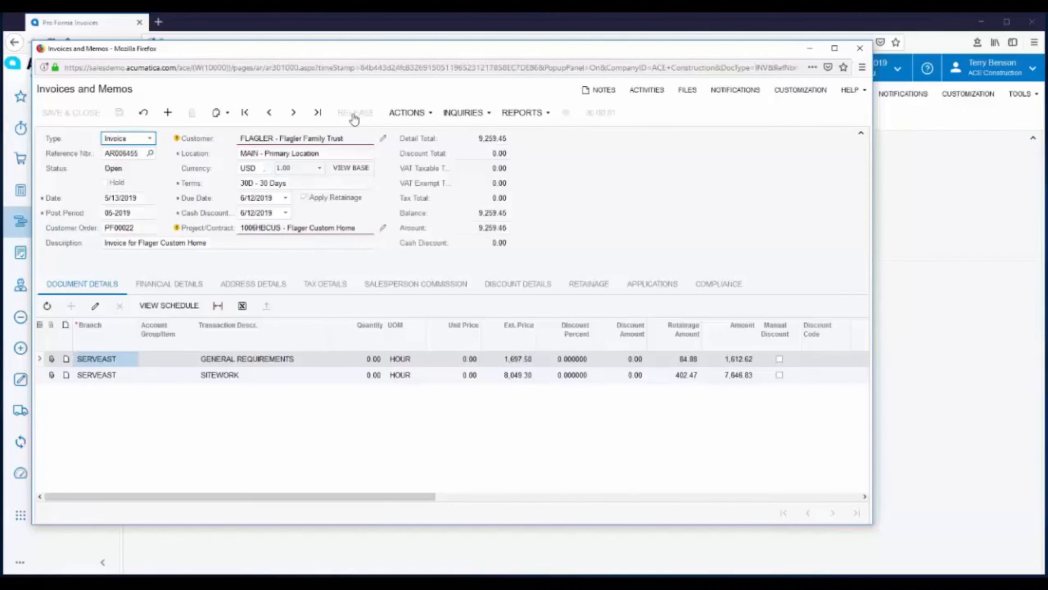
Step: Examine the GL batch linked to the released AR invoice, and view the invoice's retainage details
click(169, 284)
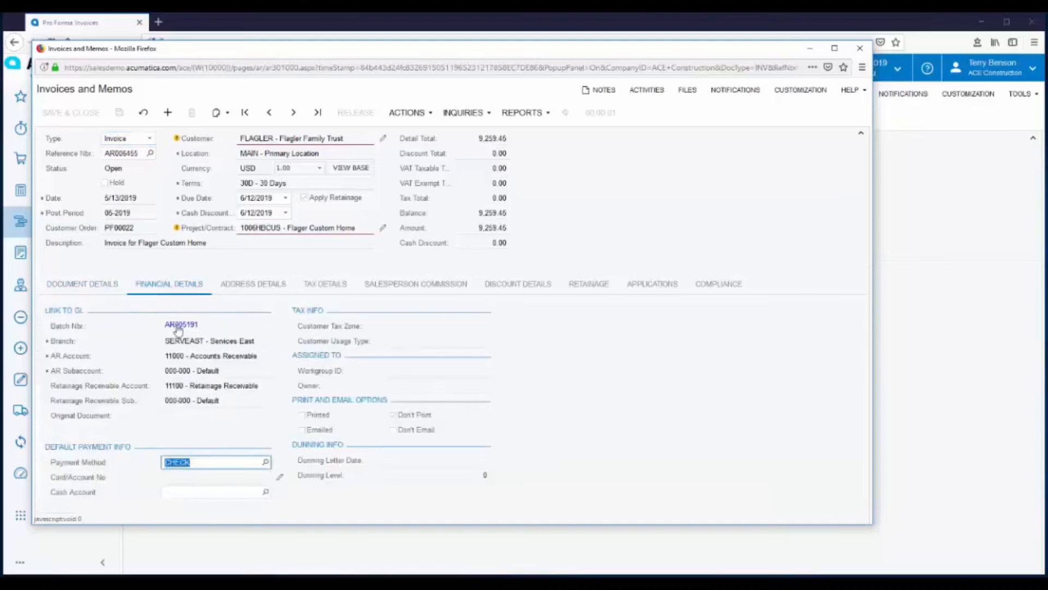
click(179, 324)
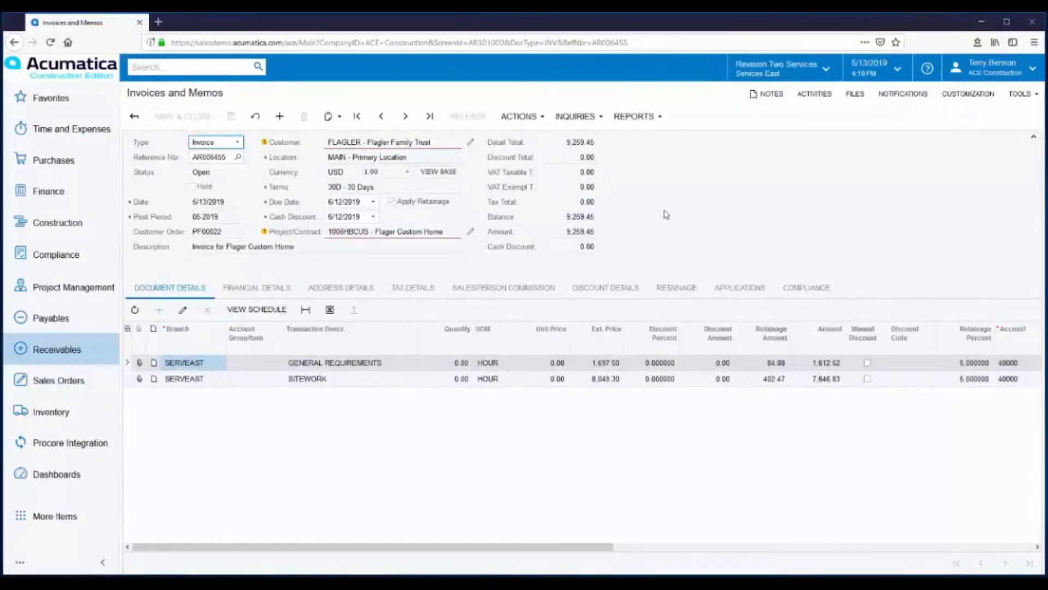
click(673, 290)
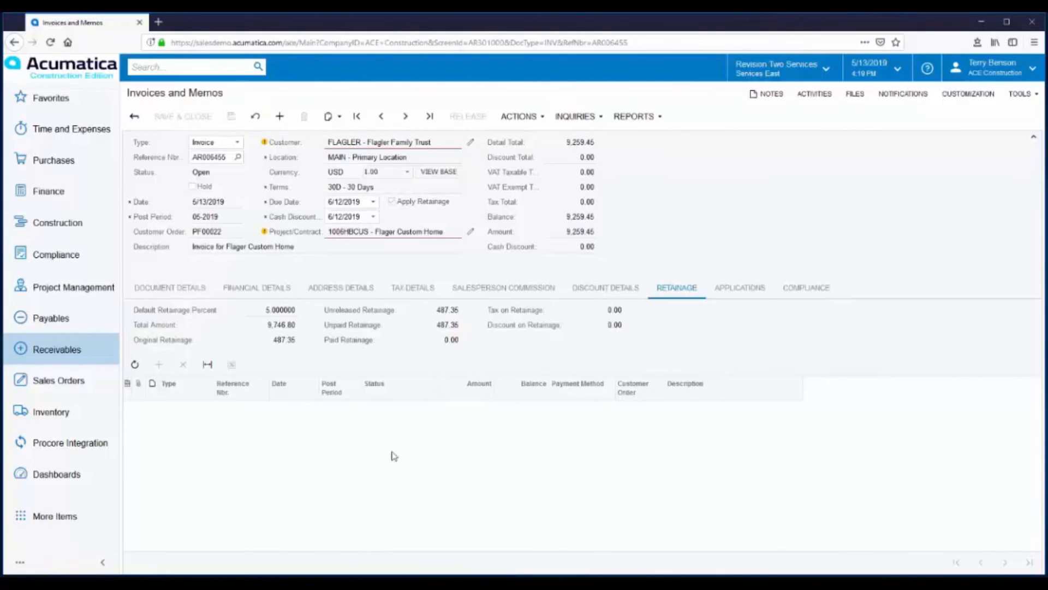
Step: Release 100 percent of the AR invoice's retainage, and release the resulting retainage invoice
click(537, 117)
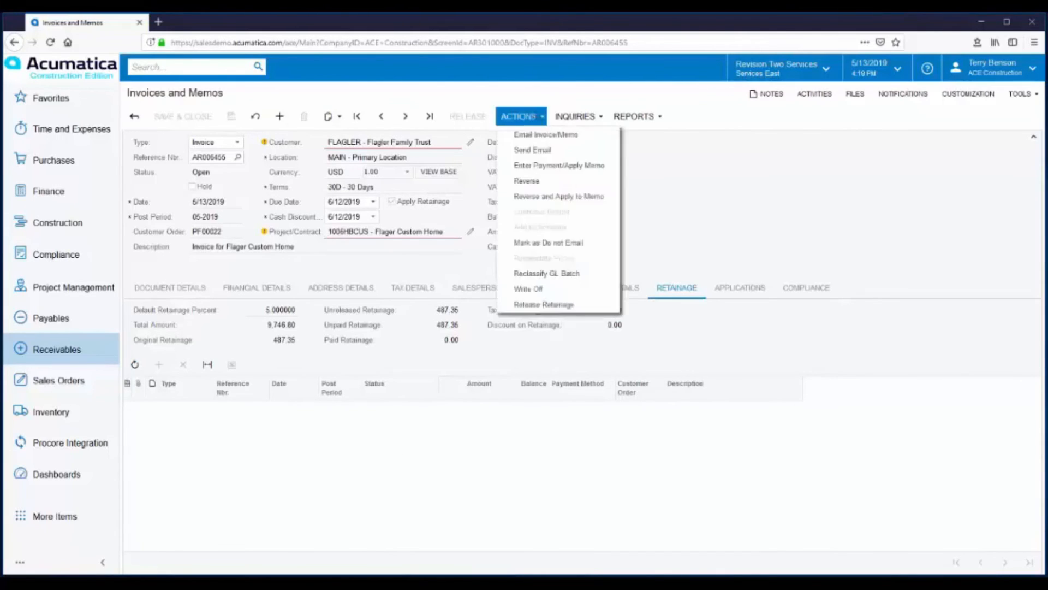
click(532, 311)
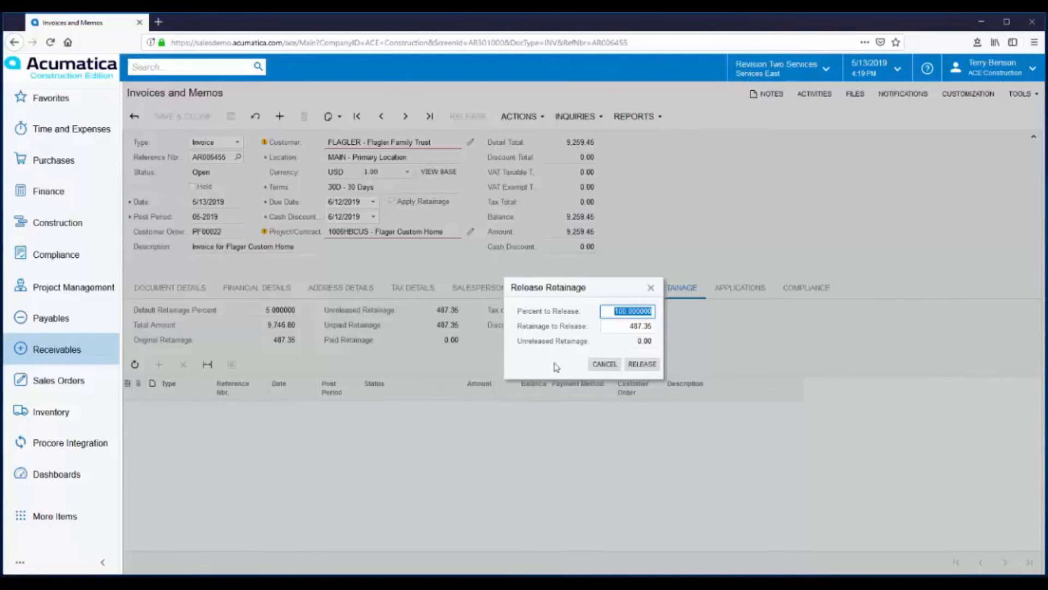
click(642, 364)
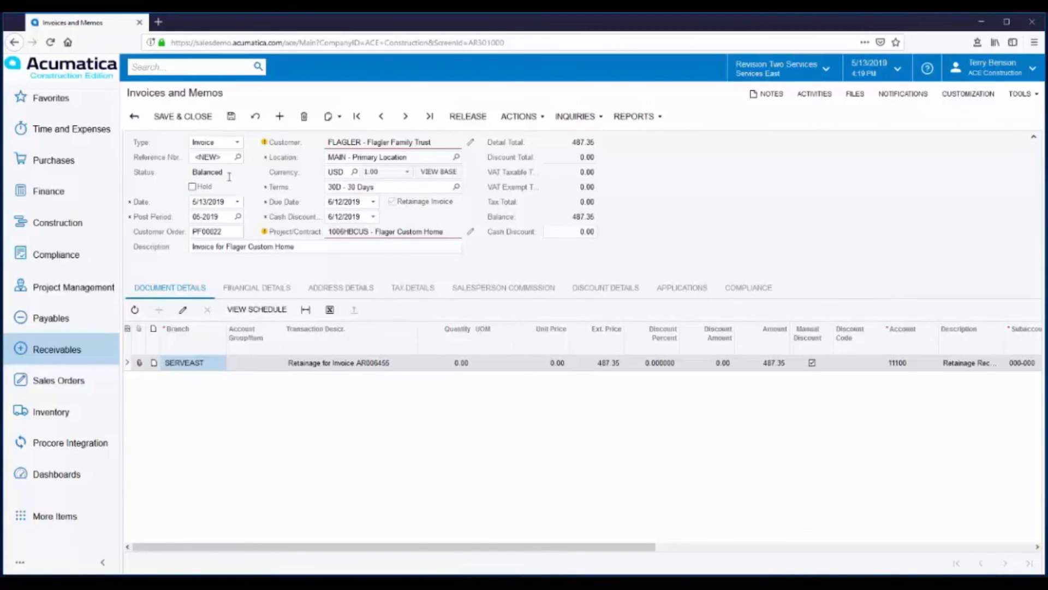
click(464, 122)
Step: Examine and close the retainage invoice's GL batch, and return to the original invoice's retainage details
click(255, 290)
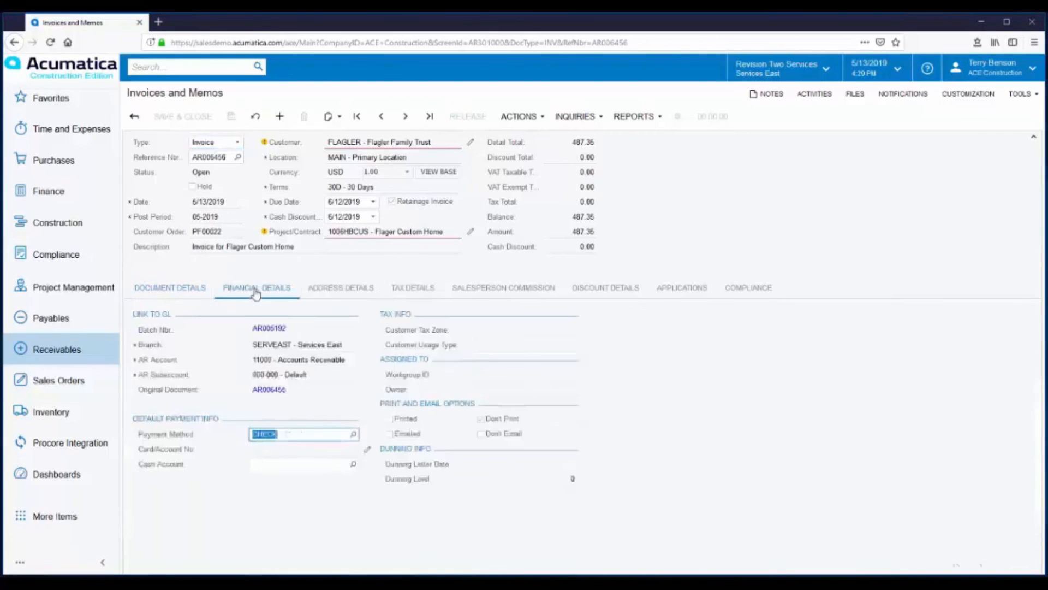
click(263, 330)
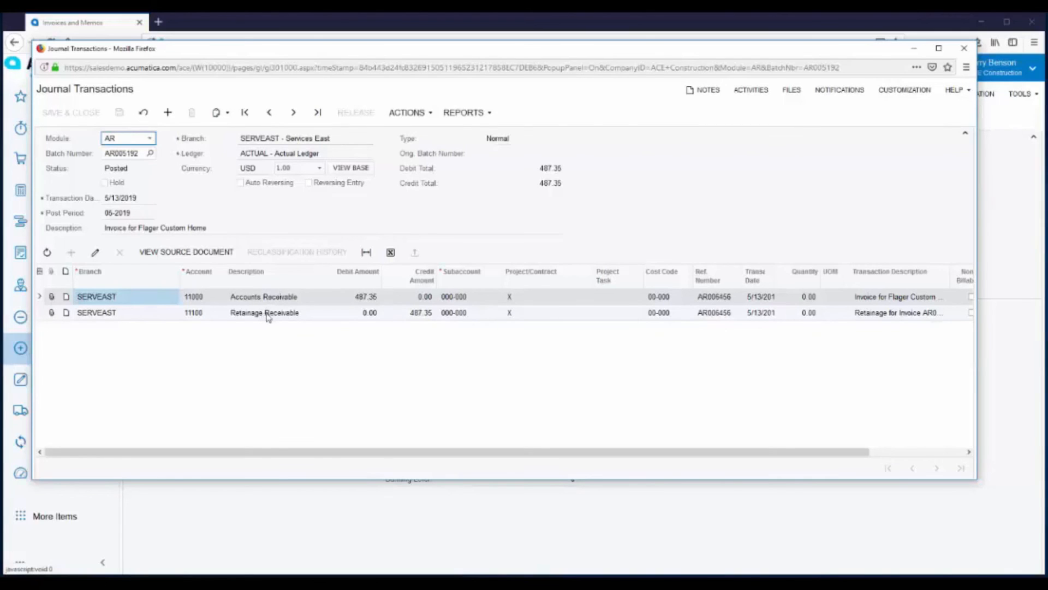
click(964, 49)
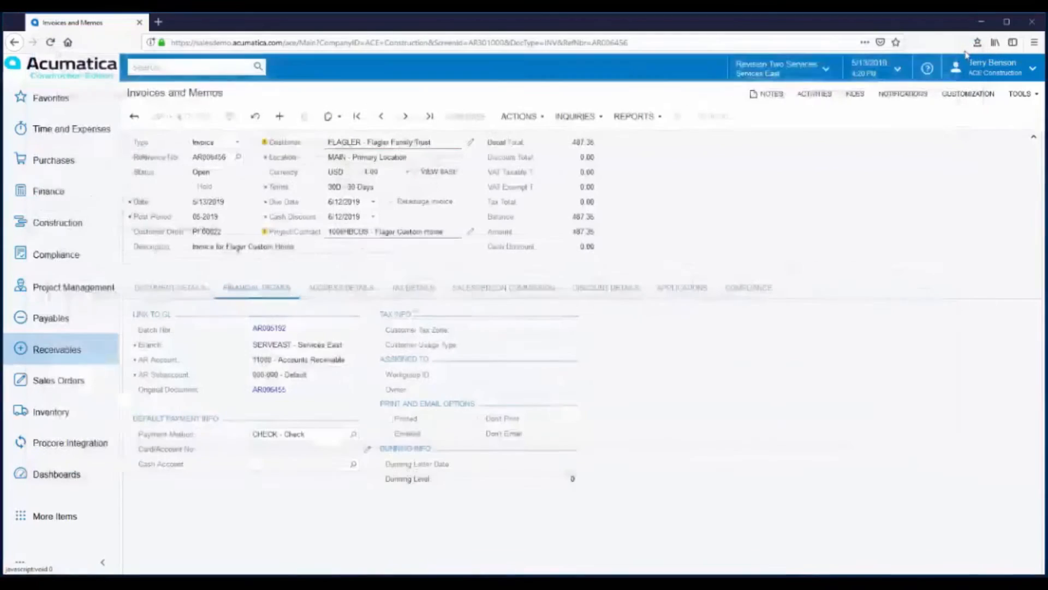
click(381, 116)
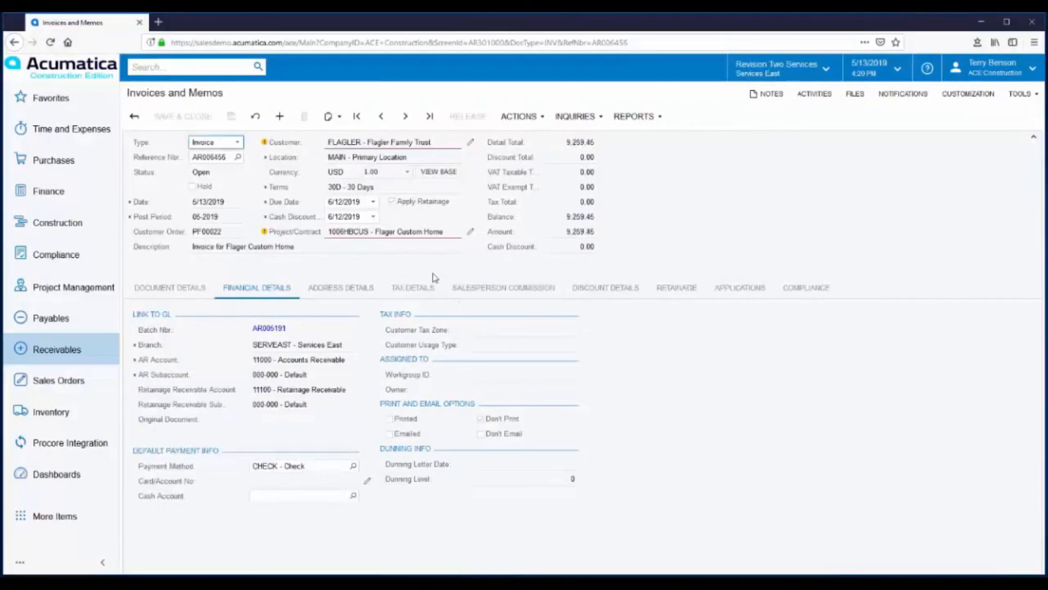
click(679, 289)
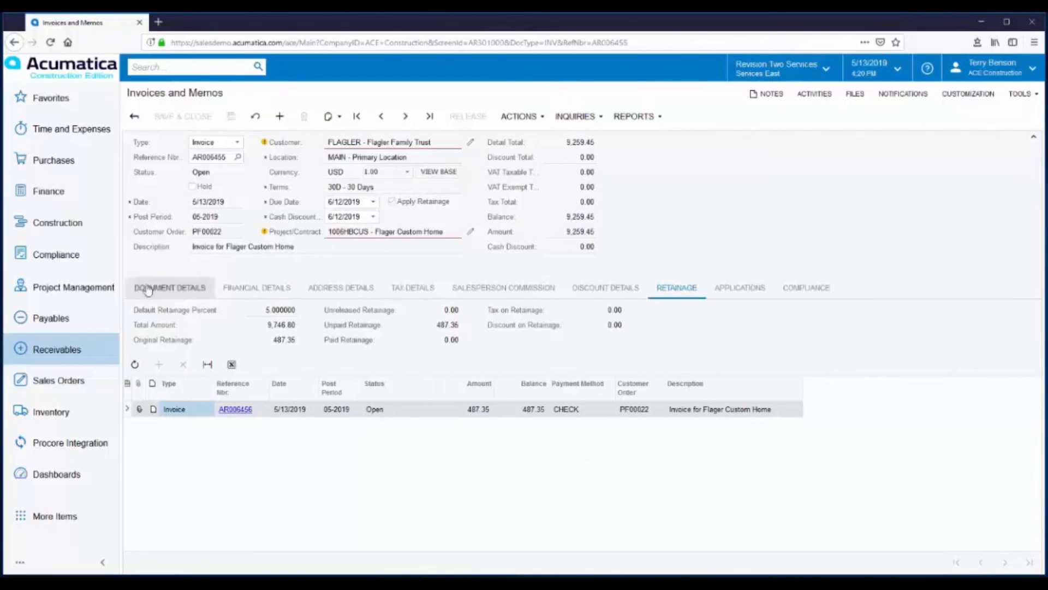
Step: Open the AP Retainage Register again, set its start period to 01-2019, and run the report through 05-2019
click(48, 98)
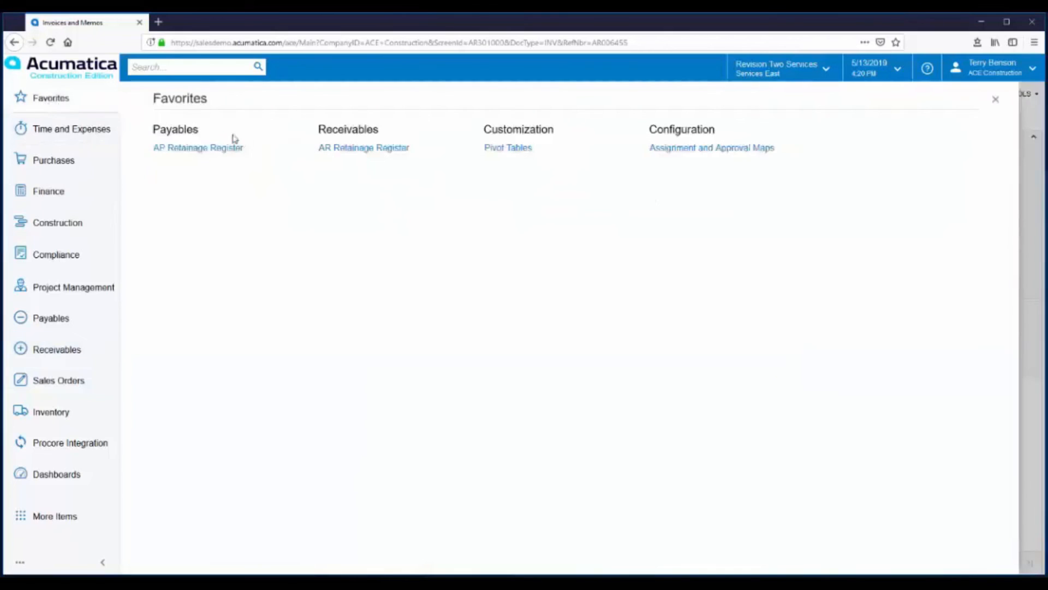
click(180, 147)
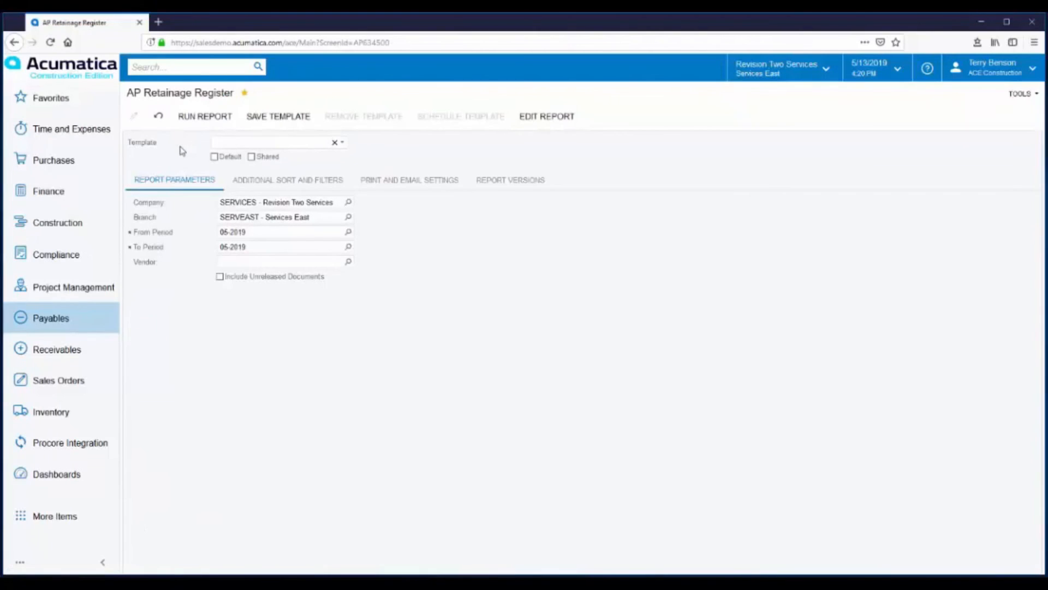
click(348, 230)
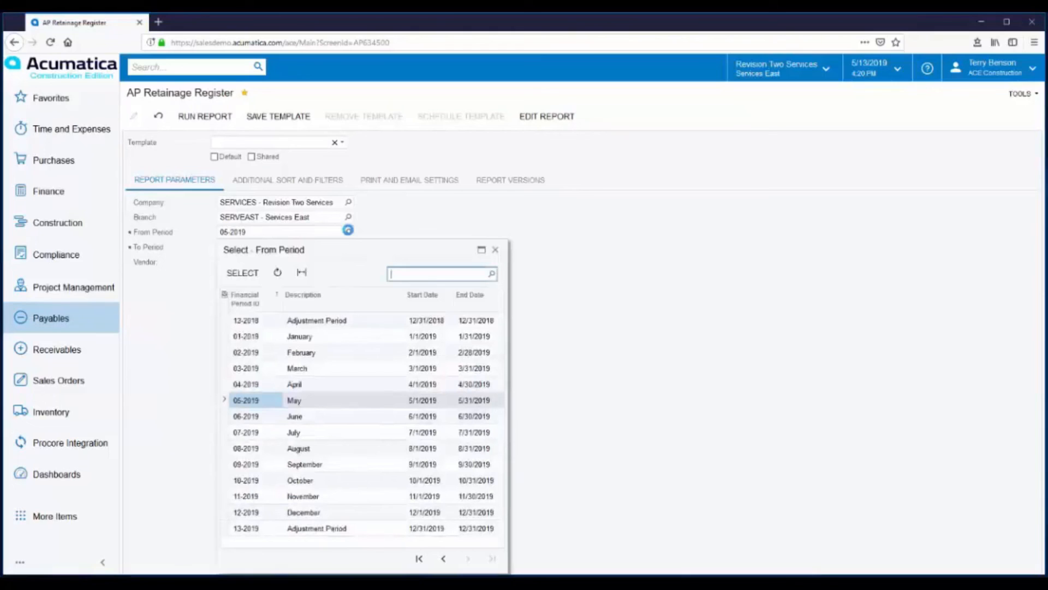
double_click(305, 336)
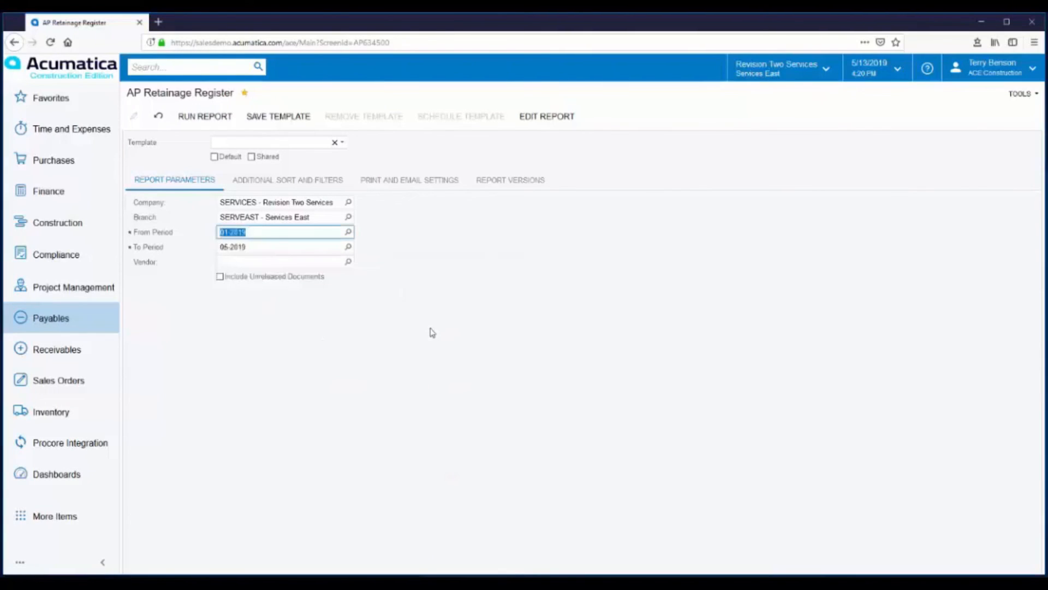
click(195, 118)
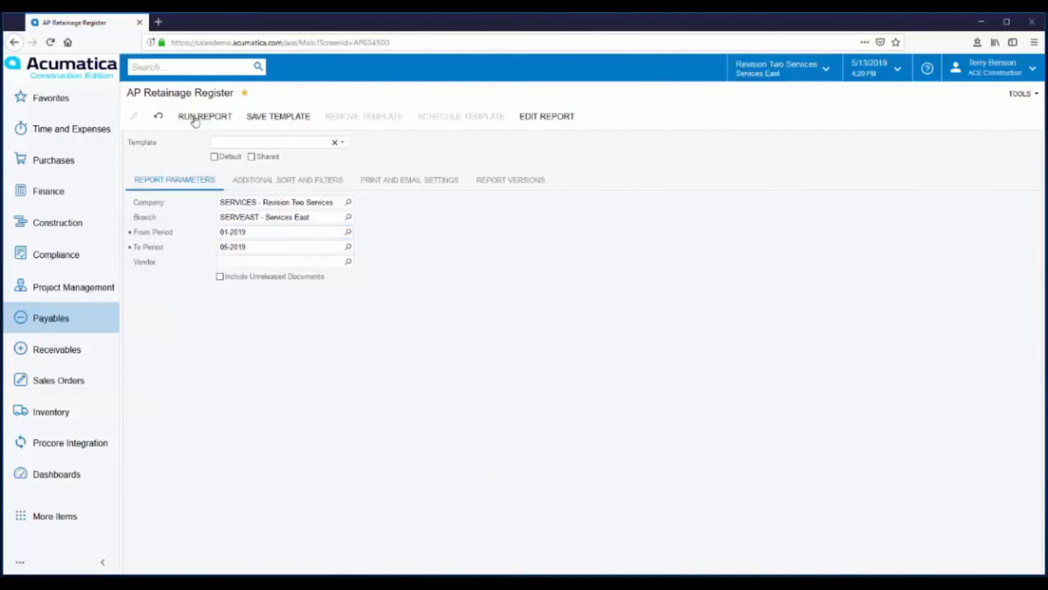